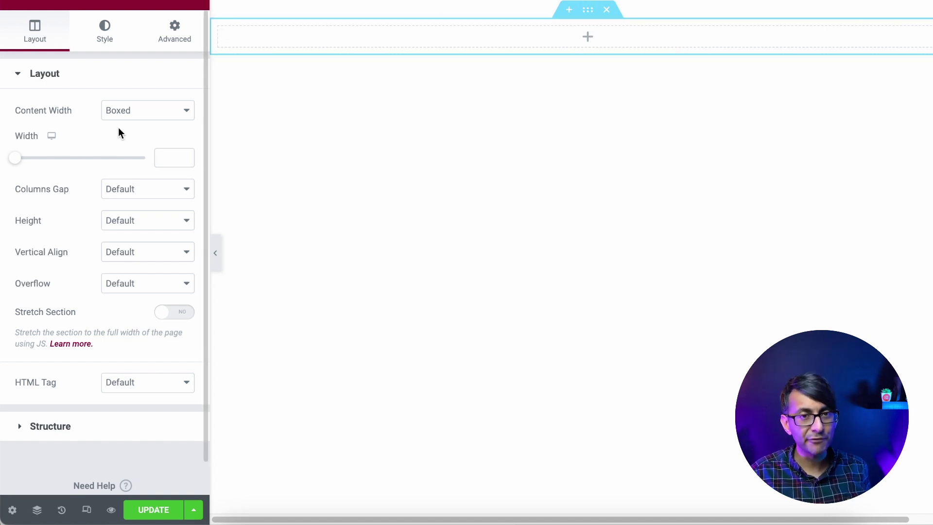
# - Set the section's boxed content width to 900 and its height to a minimum of 400 px
pyautogui.click(170, 161)
pyautogui.write('900')
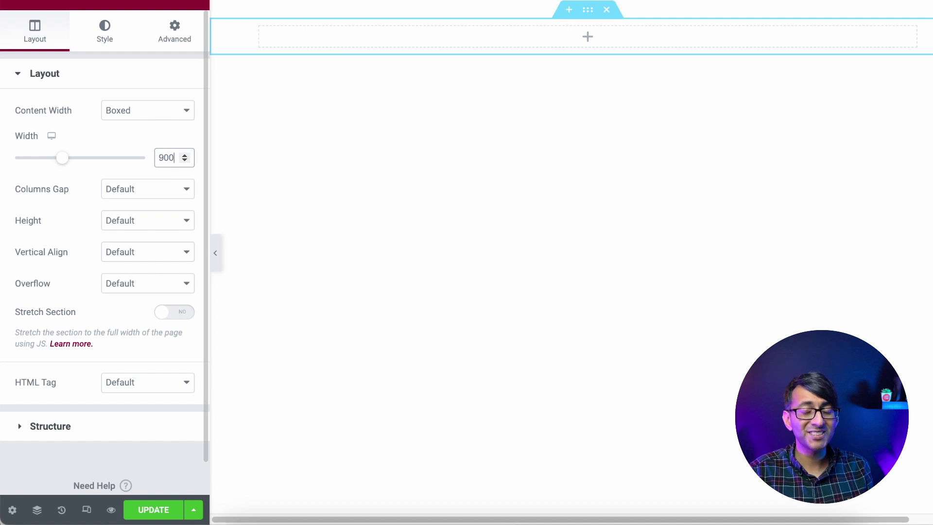
pyautogui.click(146, 222)
pyautogui.click(139, 262)
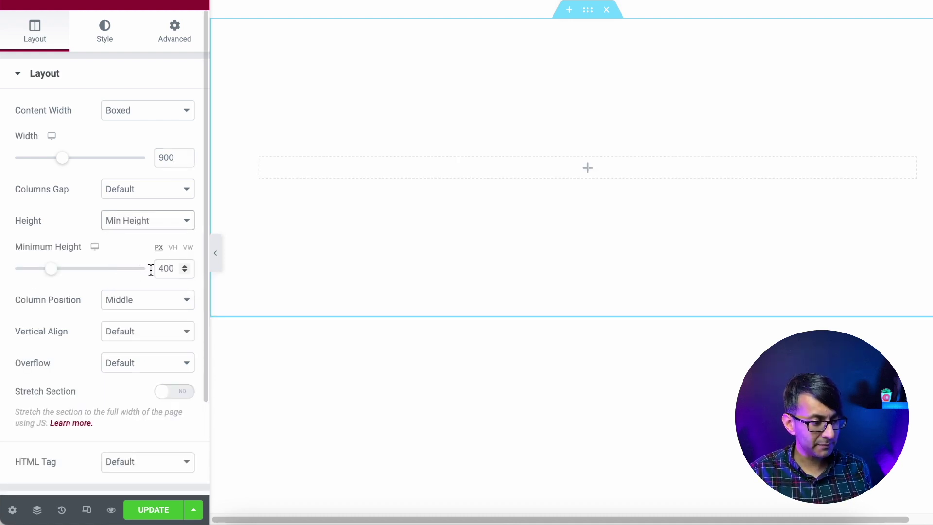
pyautogui.moveTo(48, 269); pyautogui.dragTo(51, 274)
pyautogui.moveTo(175, 268); pyautogui.dragTo(148, 266)
pyautogui.write('400')
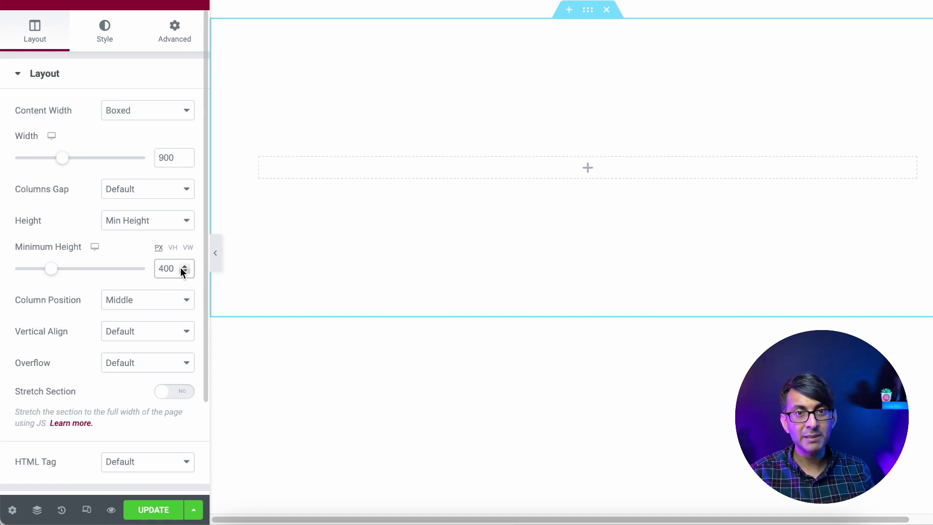
# - Set the section's column position to Stretch, vertical align to Middle and overflow to Hidden, and enable Stretch Section
pyautogui.click(158, 301)
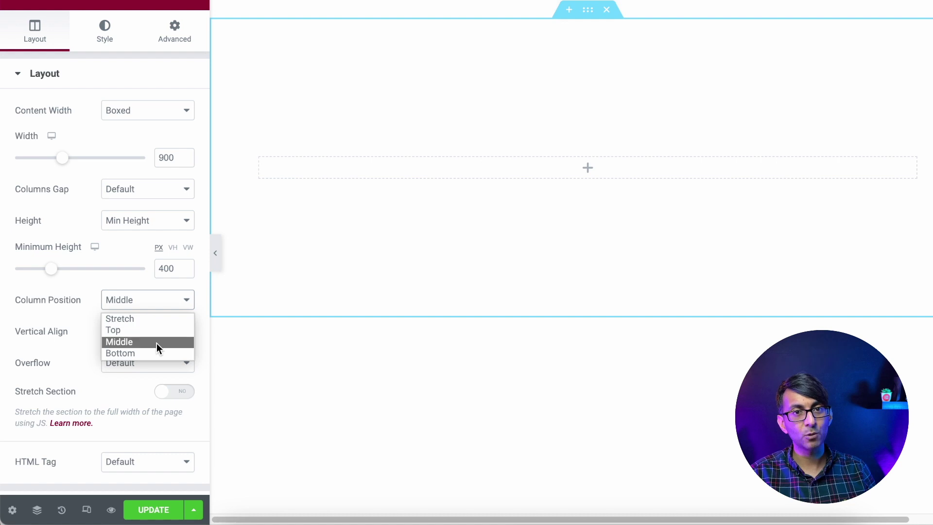
pyautogui.click(159, 320)
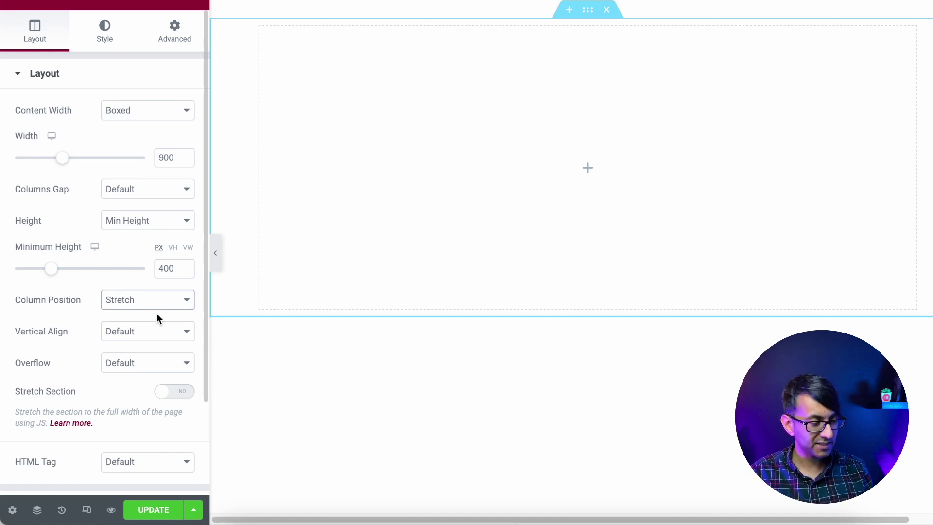
pyautogui.click(158, 331)
pyautogui.click(162, 375)
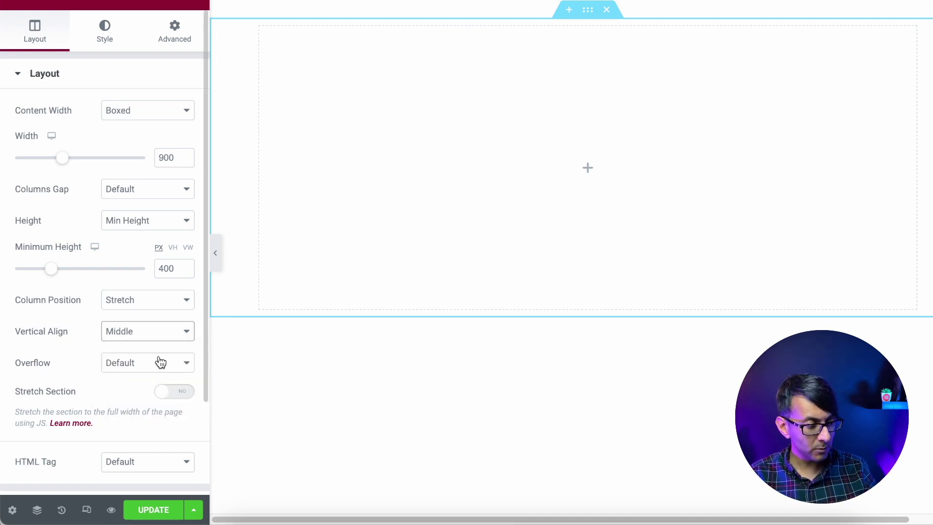
pyautogui.click(161, 362)
pyautogui.click(154, 392)
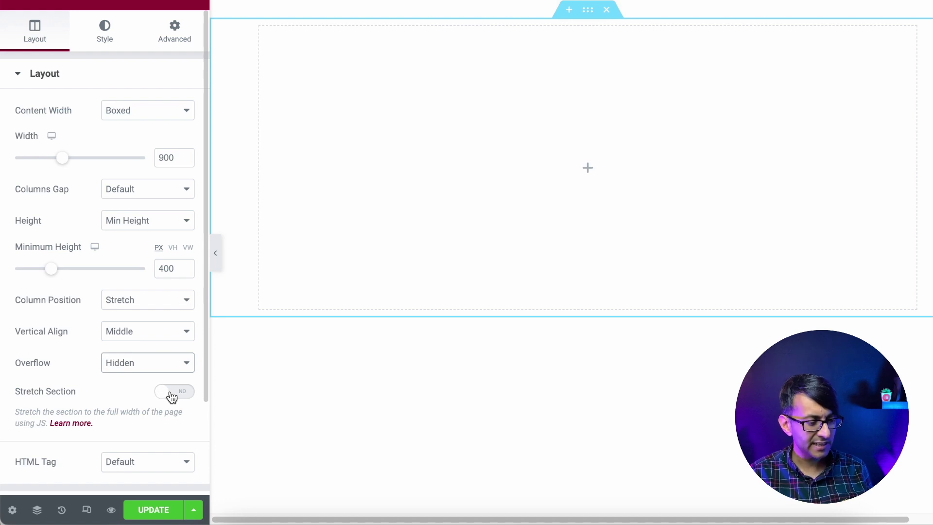
pyautogui.click(178, 397)
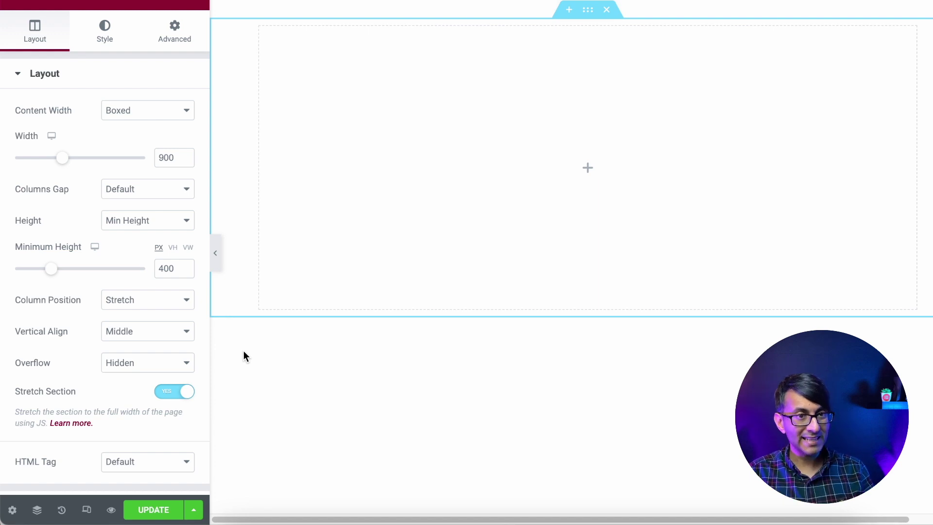
# - Add section custom CSS giving .acc-item flex: auto !important inside selector, flex: 1 with transition all 0.8s ease, and flex: 8 on hover
pyautogui.click(173, 39)
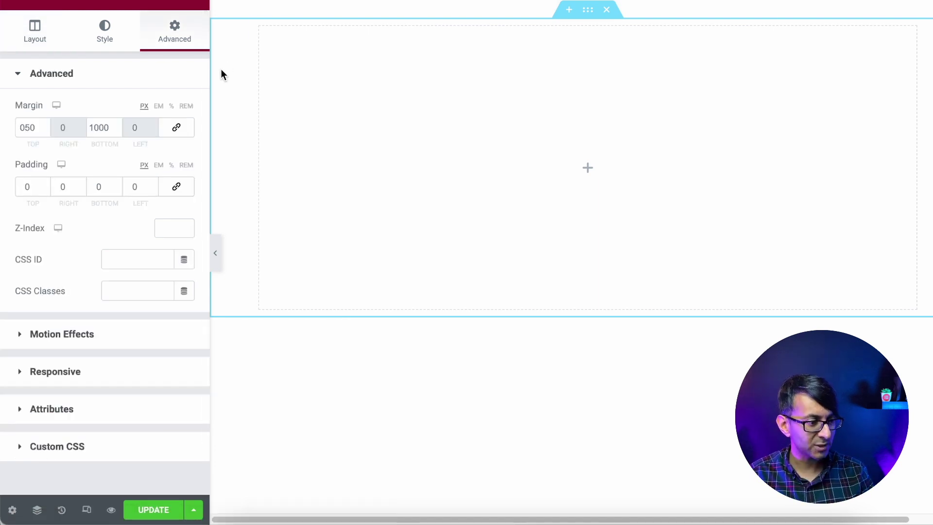
pyautogui.scroll(-1, 68, 418)
pyautogui.click(73, 392)
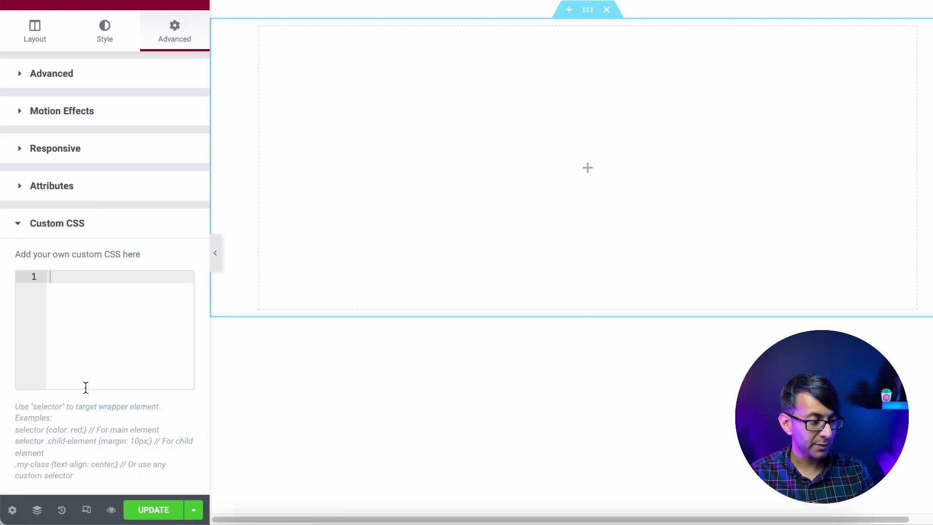
pyautogui.scroll(-2, 101, 389)
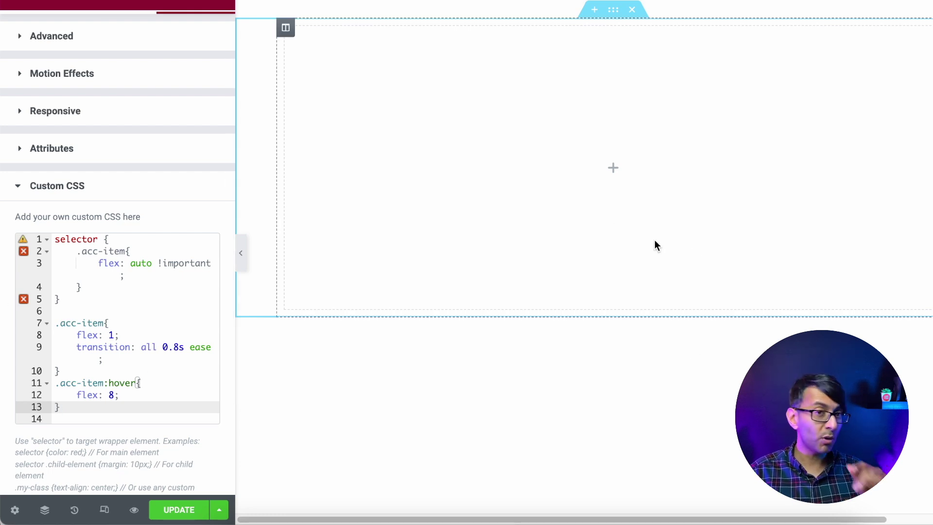
# - Copy the class name acc-item from the custom CSS and assign it as the column's CSS class
pyautogui.moveTo(126, 251); pyautogui.dragTo(82, 251)
pyautogui.hotkey('ctrl', 'c')
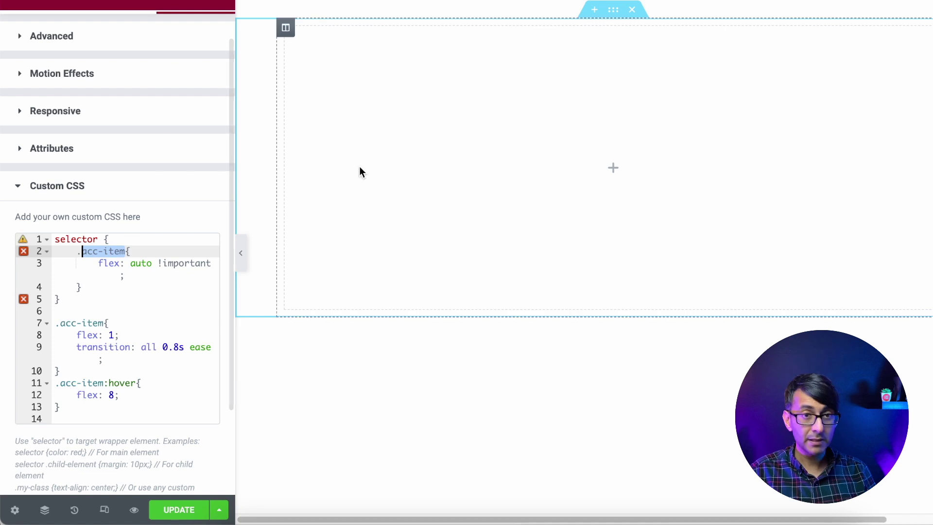
pyautogui.click(292, 46)
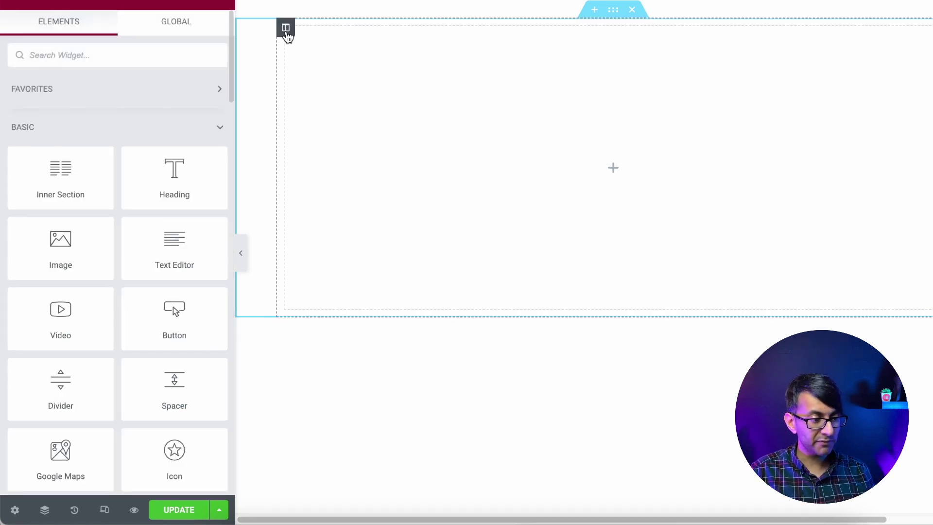
pyautogui.click(282, 33)
pyautogui.click(197, 41)
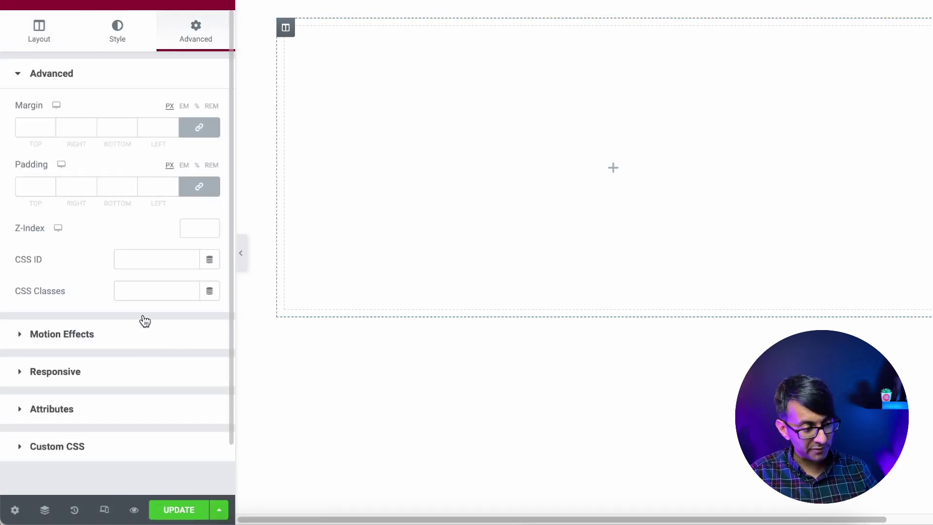
pyautogui.click(156, 288)
pyautogui.hotkey('ctrl', 'v')
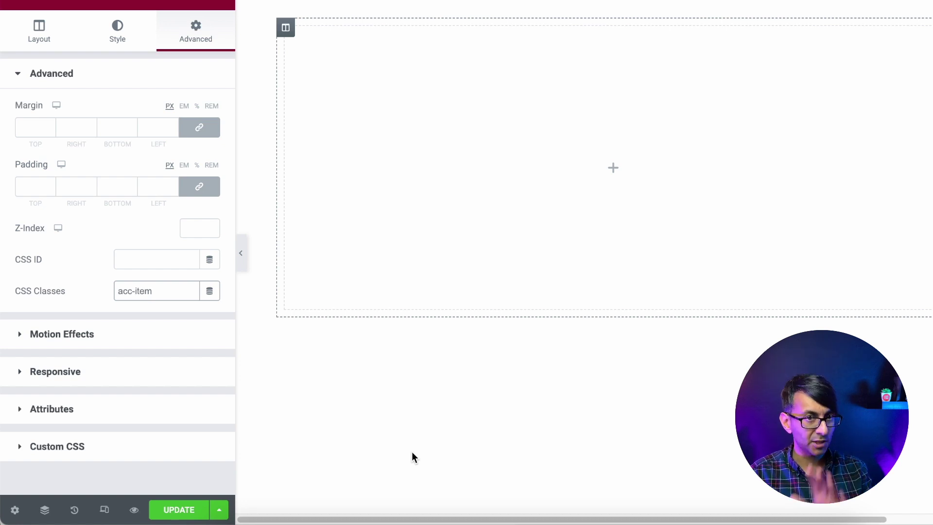
# - Give the column a classic background using the polar bear image from the media library
pyautogui.click(614, 12)
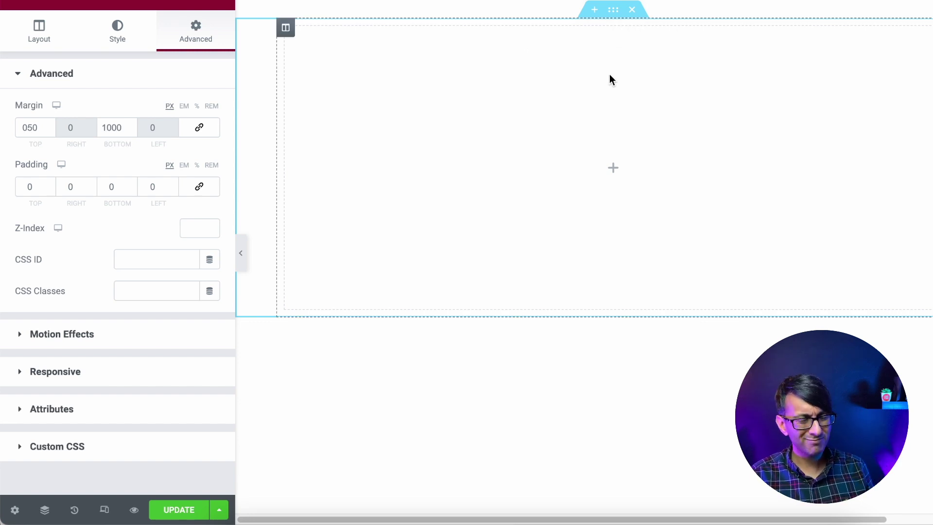
pyautogui.click(109, 37)
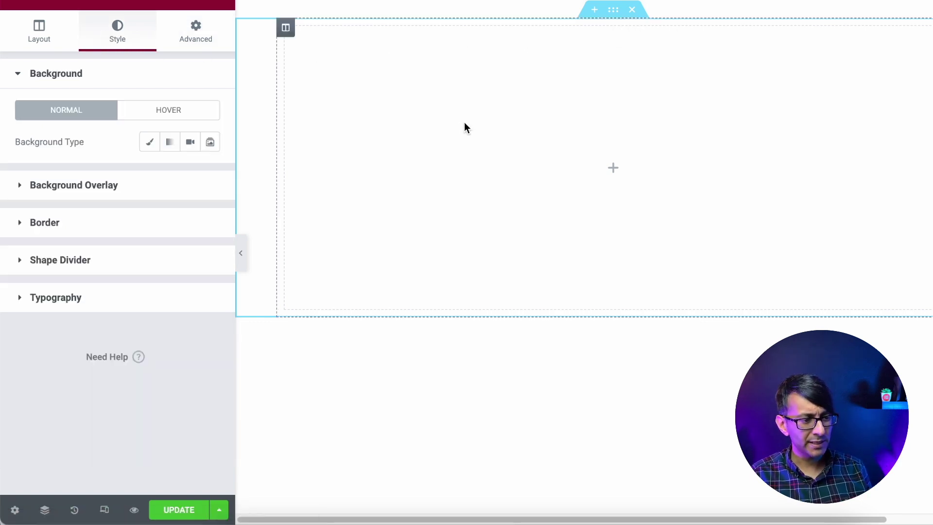
pyautogui.click(286, 29)
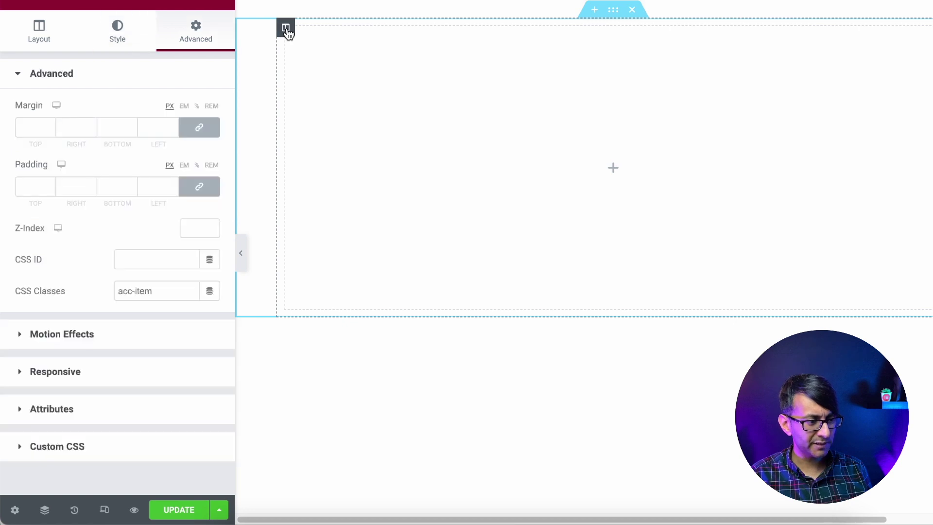
pyautogui.click(117, 35)
pyautogui.click(169, 142)
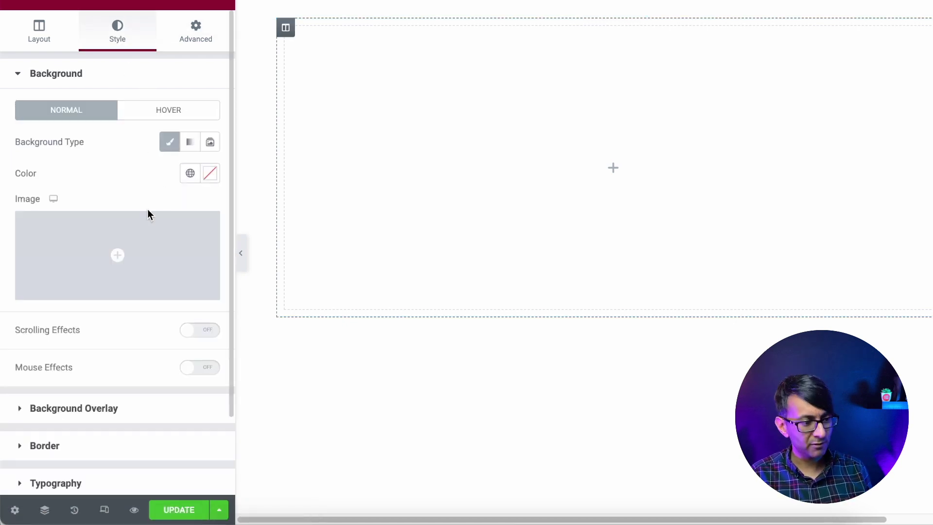
pyautogui.click(109, 232)
pyautogui.scroll(-6, 489, 349)
pyautogui.scroll(-5, 488, 349)
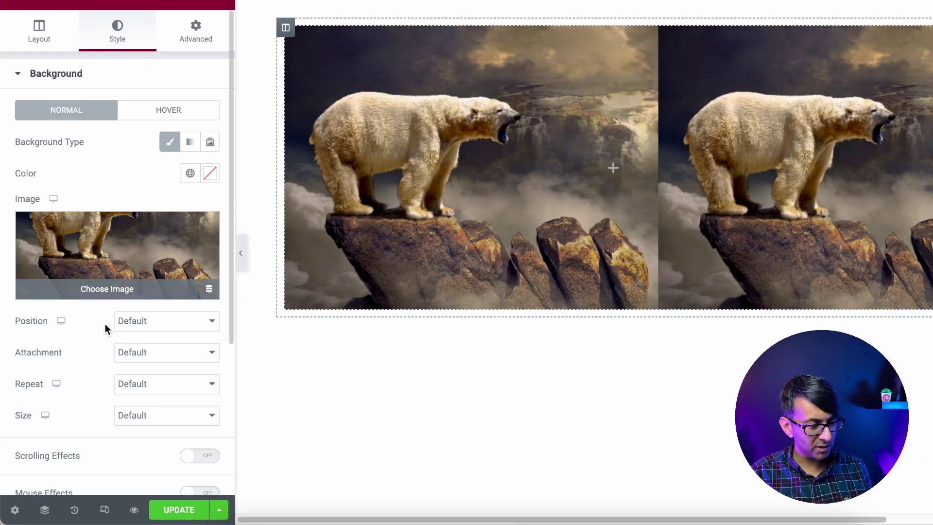
# - Set the column's background image to position Center Center, attachment Scroll, No-repeat and size Cover
pyautogui.click(152, 321)
pyautogui.click(148, 352)
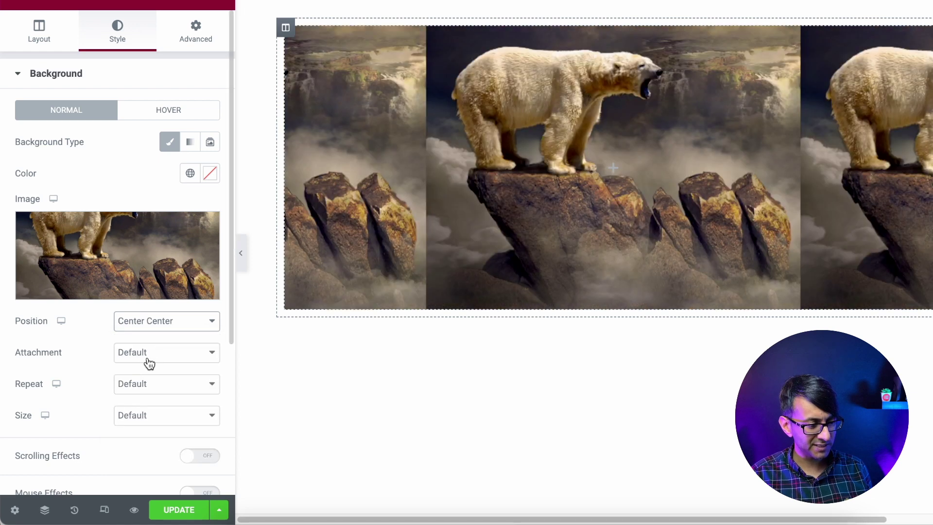
pyautogui.click(148, 359)
pyautogui.click(163, 384)
pyautogui.click(162, 393)
pyautogui.click(156, 418)
pyautogui.click(152, 421)
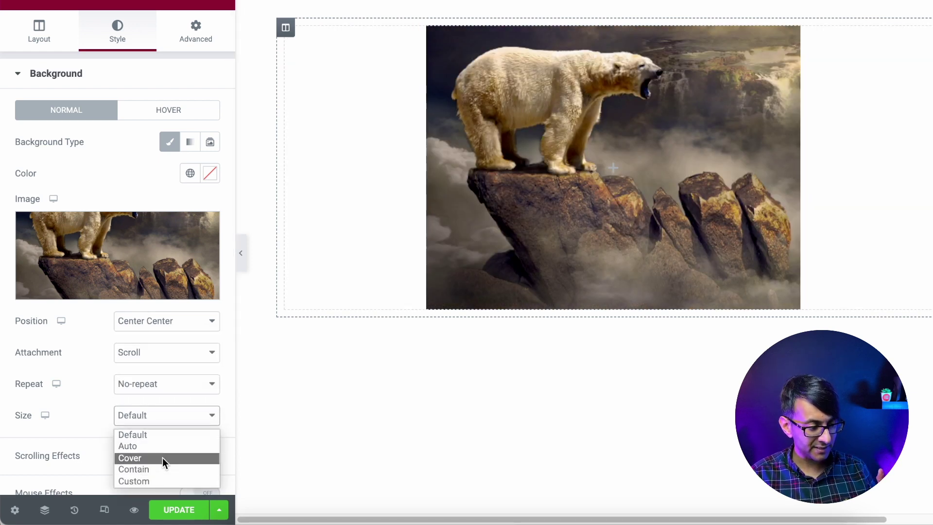
pyautogui.click(163, 459)
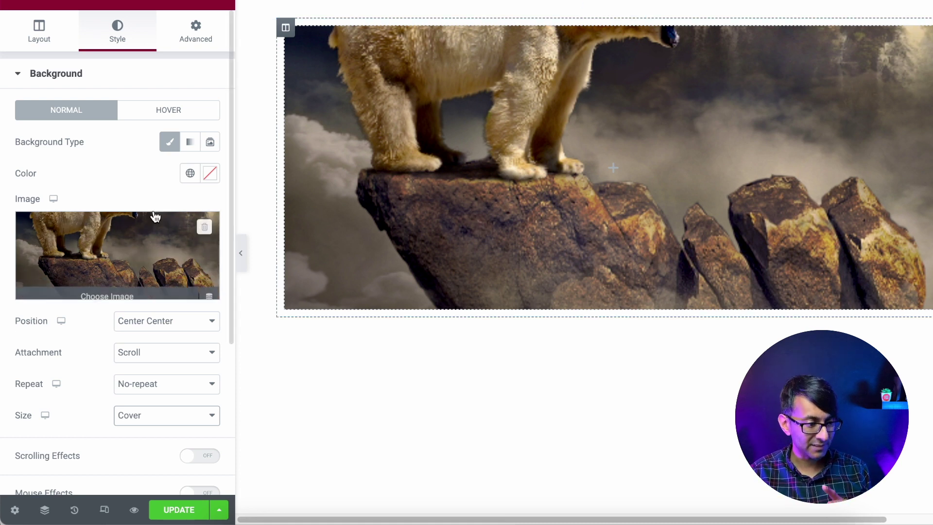
# - Add a Heading widget to the column and title it "The First Tab"
pyautogui.click(219, 2)
pyautogui.moveTo(156, 173); pyautogui.dragTo(482, 190)
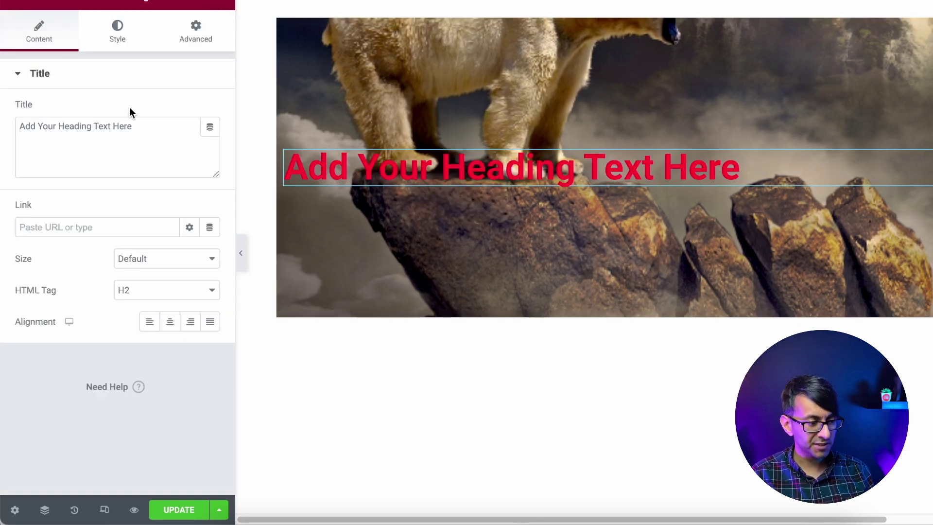
pyautogui.moveTo(157, 140); pyautogui.dragTo(7, 133)
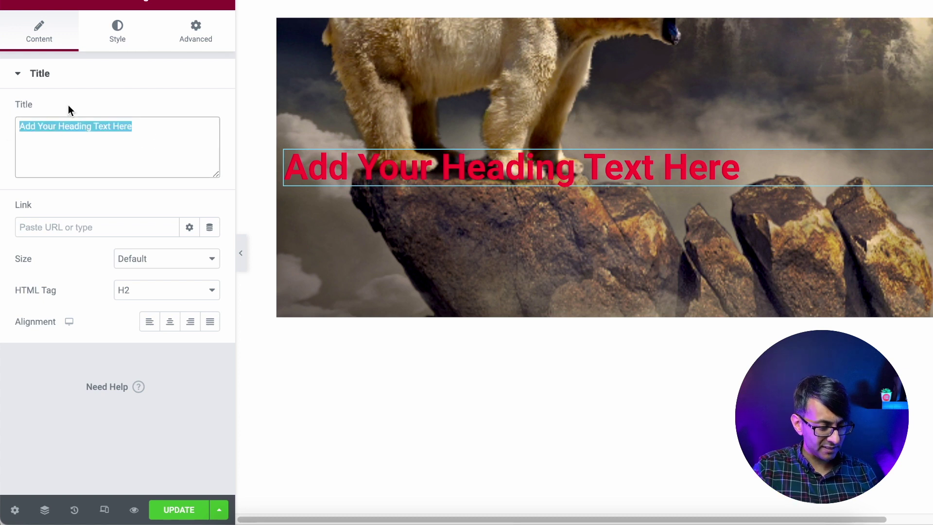
pyautogui.write('The First ')
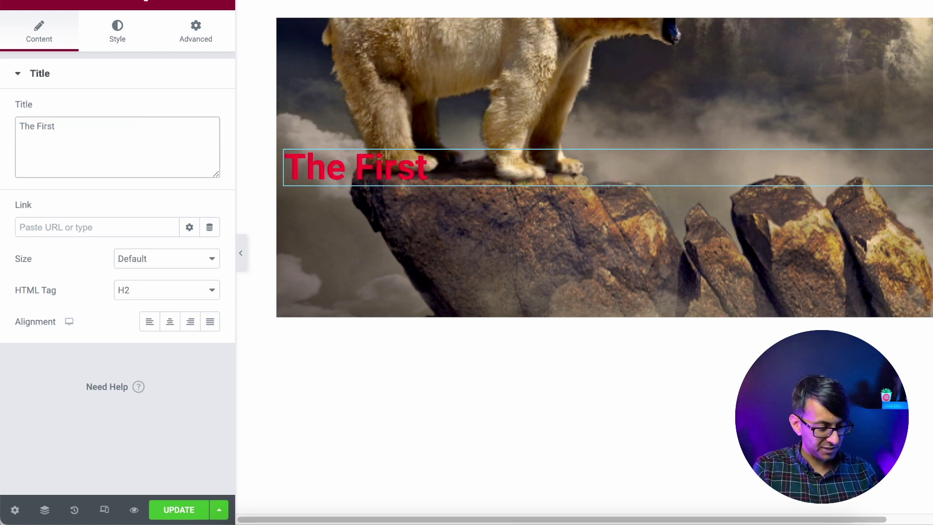
pyautogui.write('Tab')
# - Style the heading with the white global text color and a 24 px font size
pyautogui.click(121, 35)
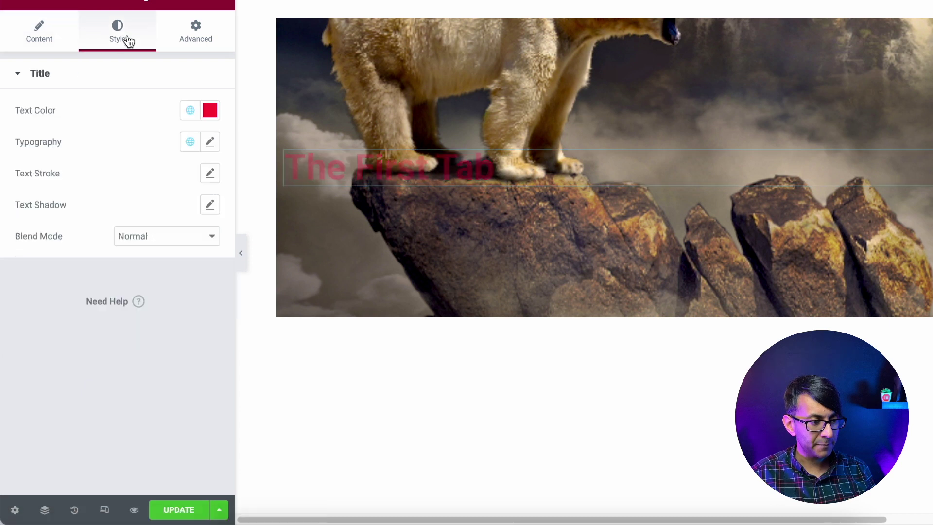
pyautogui.click(190, 111)
pyautogui.click(115, 284)
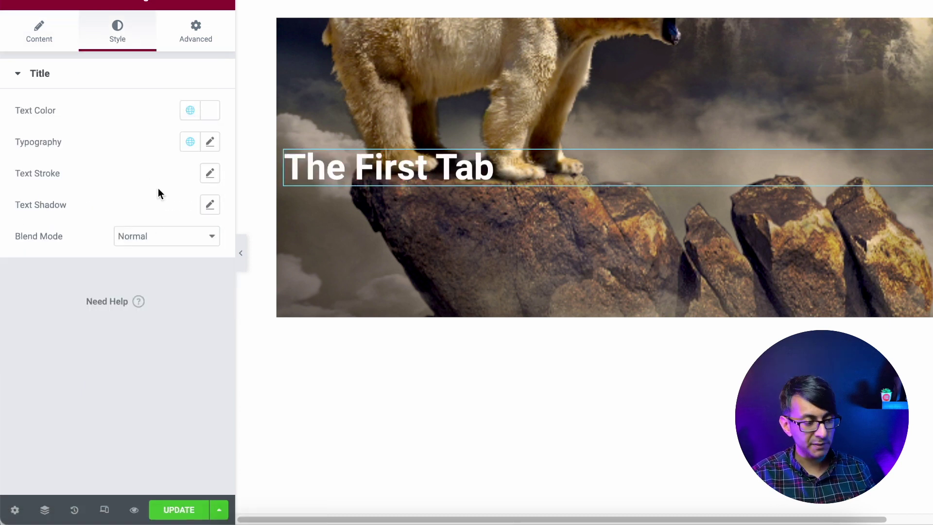
pyautogui.click(211, 142)
pyautogui.moveTo(24, 259); pyautogui.dragTo(42, 265)
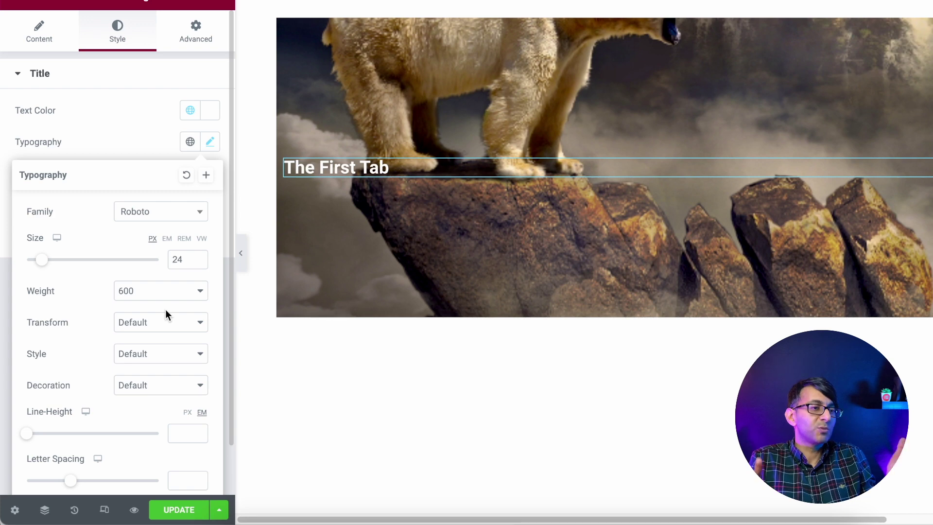
# - Set the vertical alignment of the column with the polar bear background to Bottom
pyautogui.click(286, 29)
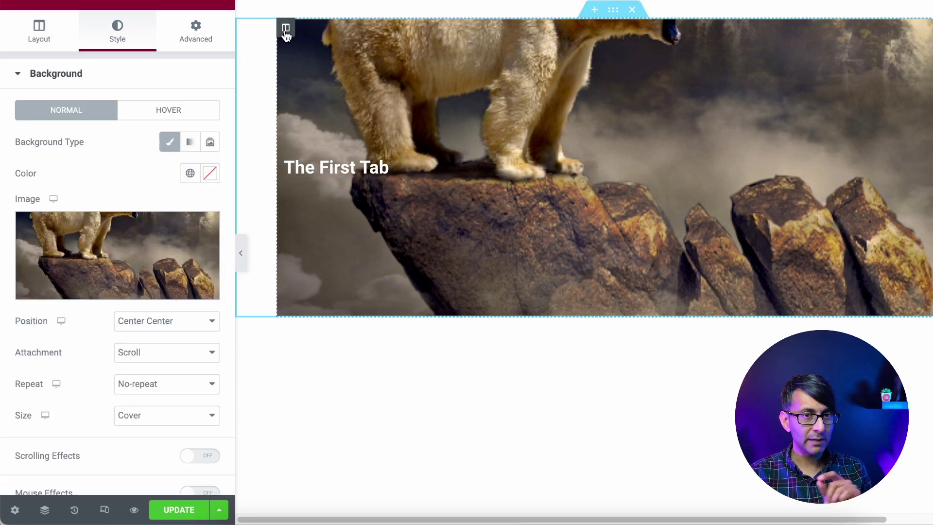
pyautogui.click(38, 40)
pyautogui.click(178, 144)
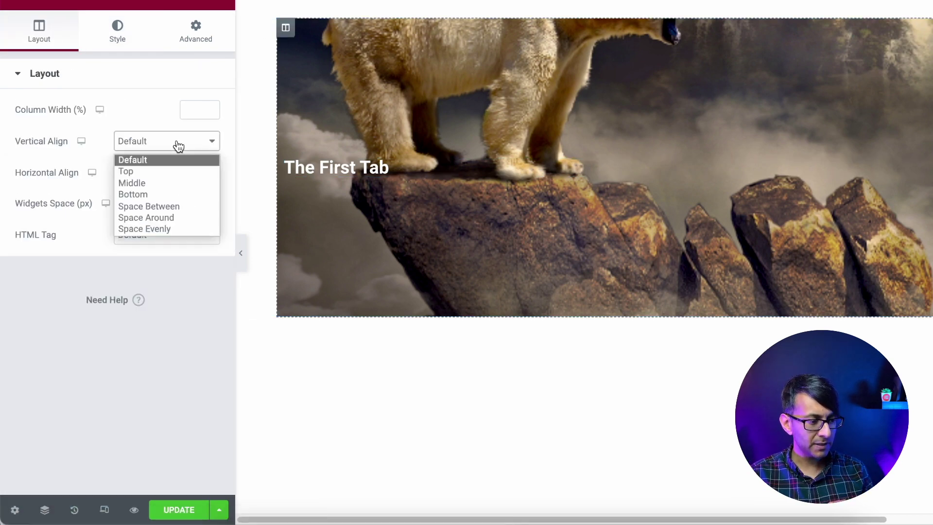
pyautogui.click(171, 195)
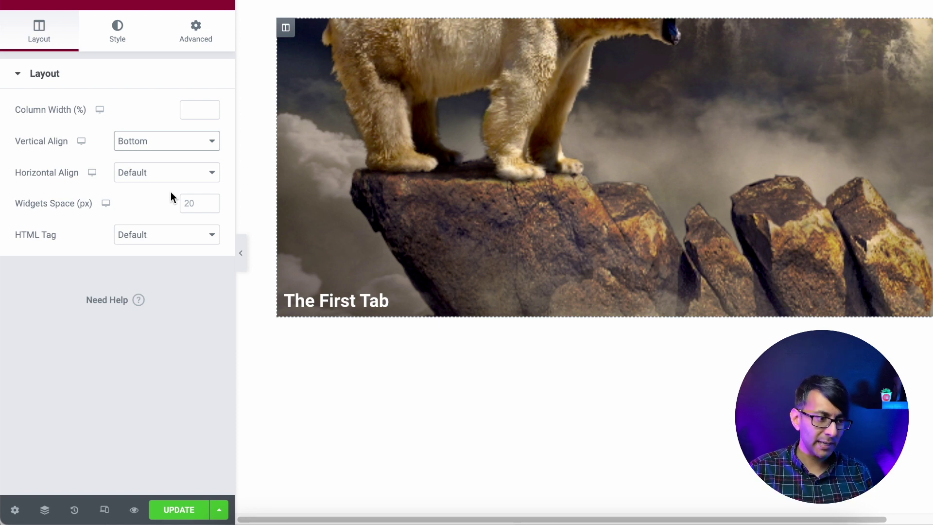
# - Try the column's vertical alignment at Top, and return it to Bottom
pyautogui.click(176, 147)
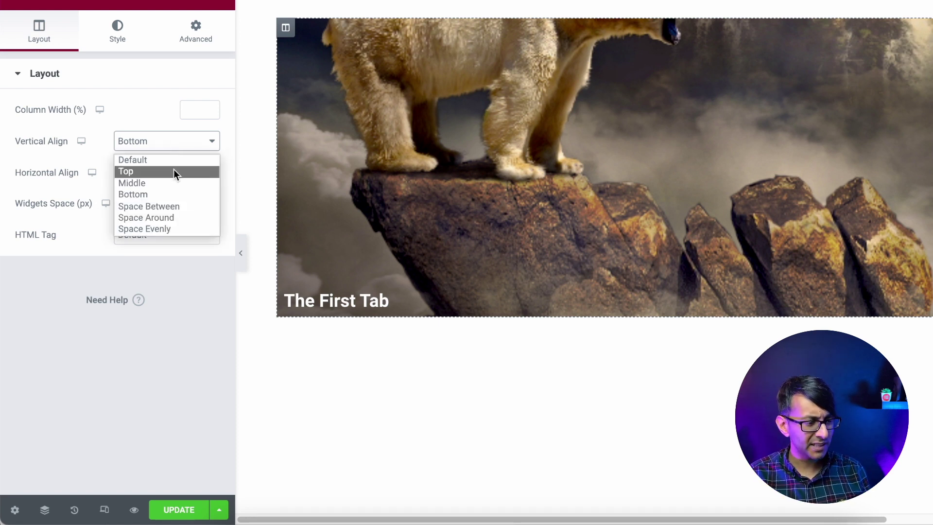
pyautogui.click(173, 171)
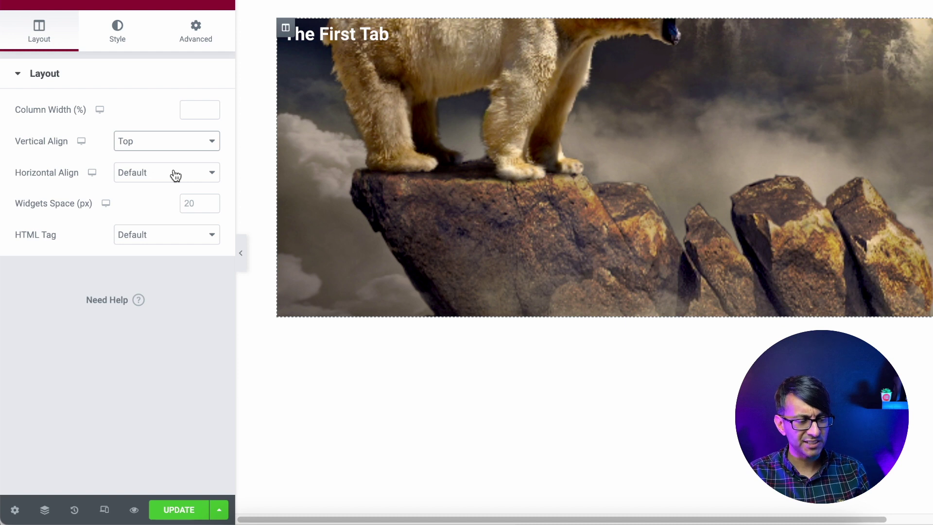
pyautogui.click(170, 148)
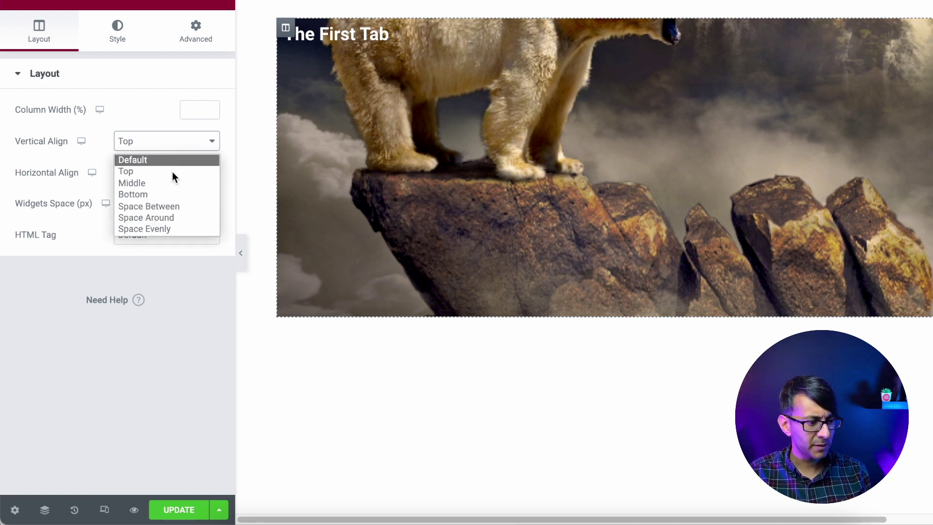
pyautogui.click(170, 194)
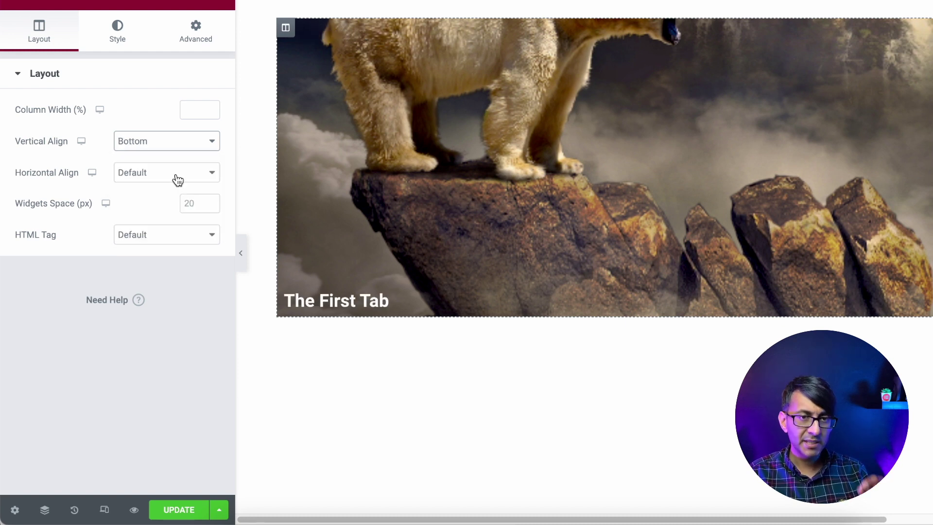
# - Set the column's horizontal alignment to Center
pyautogui.click(178, 181)
pyautogui.click(171, 217)
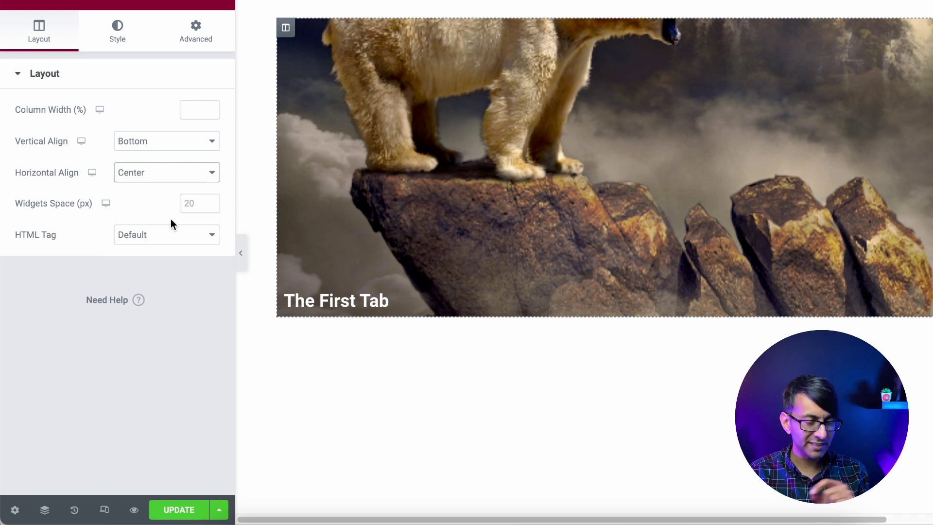
# - Unlink the margin values and the padding values of the "The First Tab" heading so each side can be set separately
pyautogui.click(376, 302)
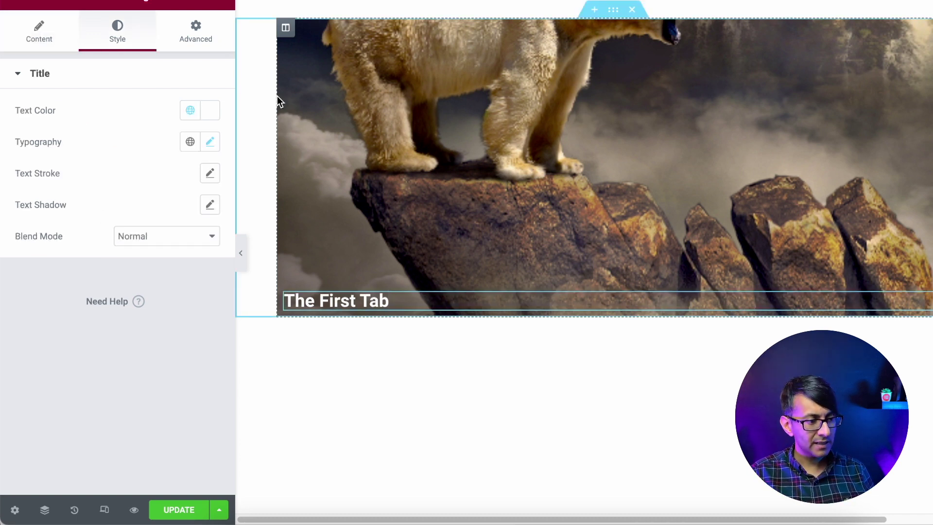
pyautogui.click(203, 40)
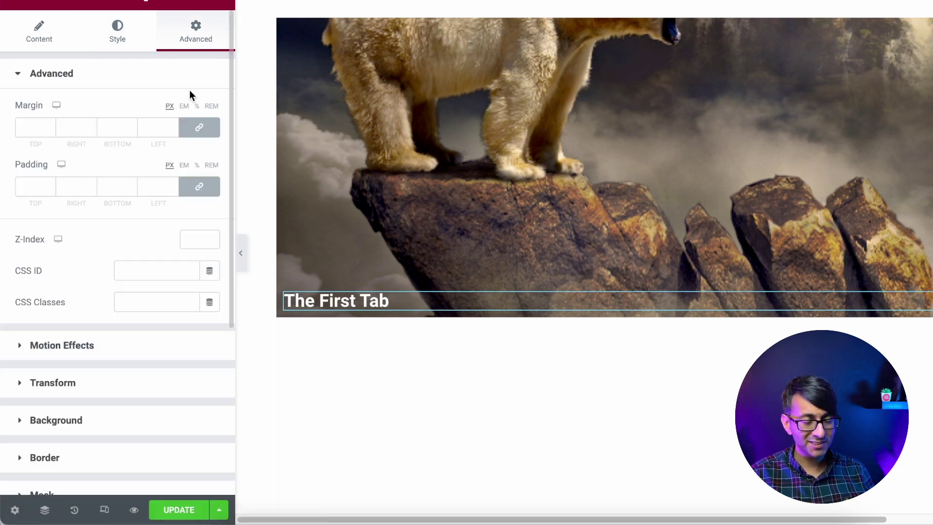
pyautogui.click(196, 126)
pyautogui.click(201, 185)
# - Rotate the heading to -90 degrees, with its X anchor point at Left and Y anchor point at Center
pyautogui.click(155, 391)
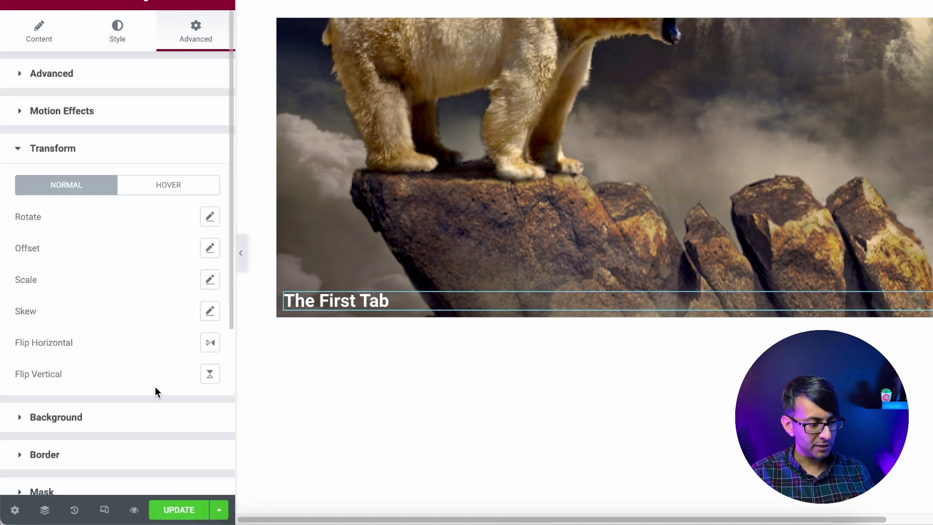
pyautogui.click(212, 219)
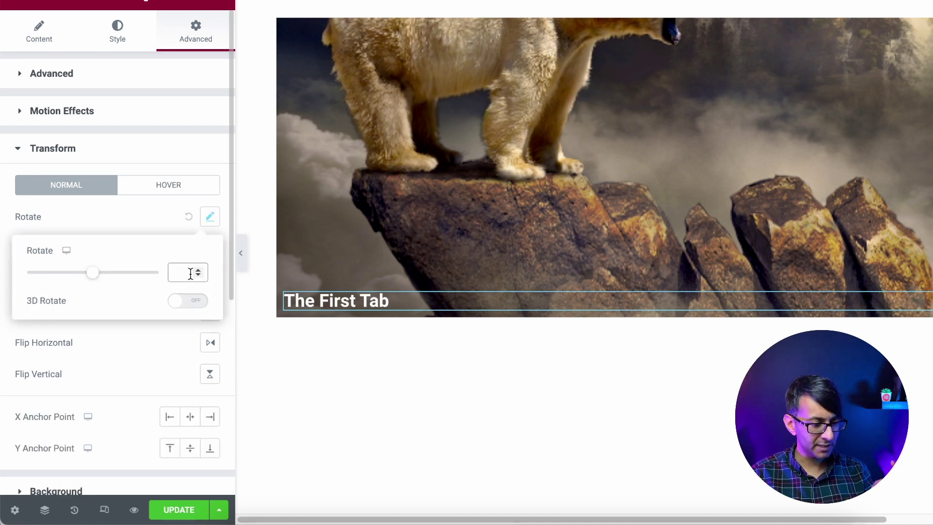
pyautogui.write('90')
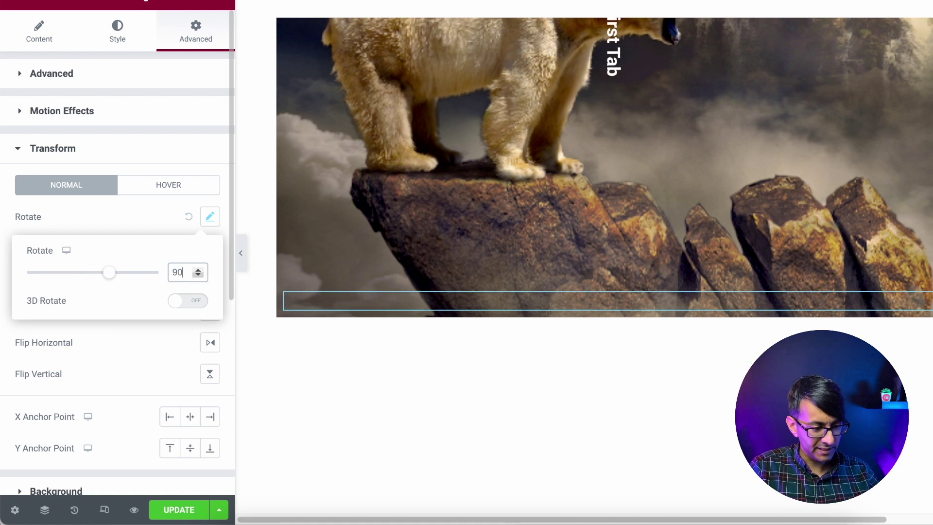
pyautogui.click(174, 272)
pyautogui.write('-')
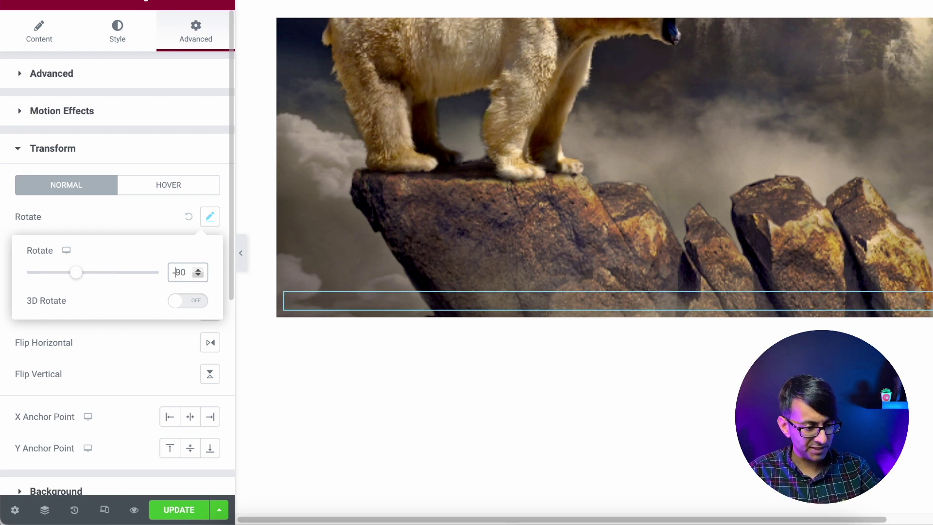
pyautogui.click(396, 246)
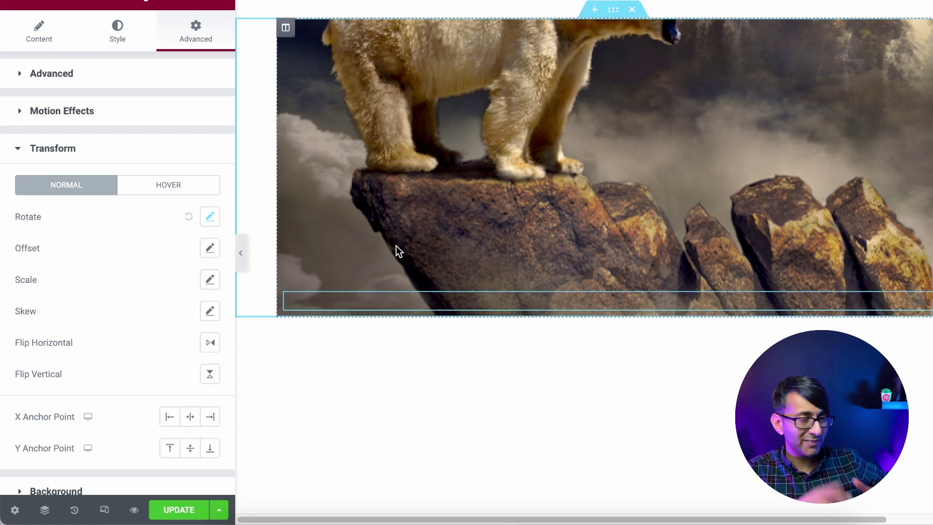
pyautogui.click(176, 425)
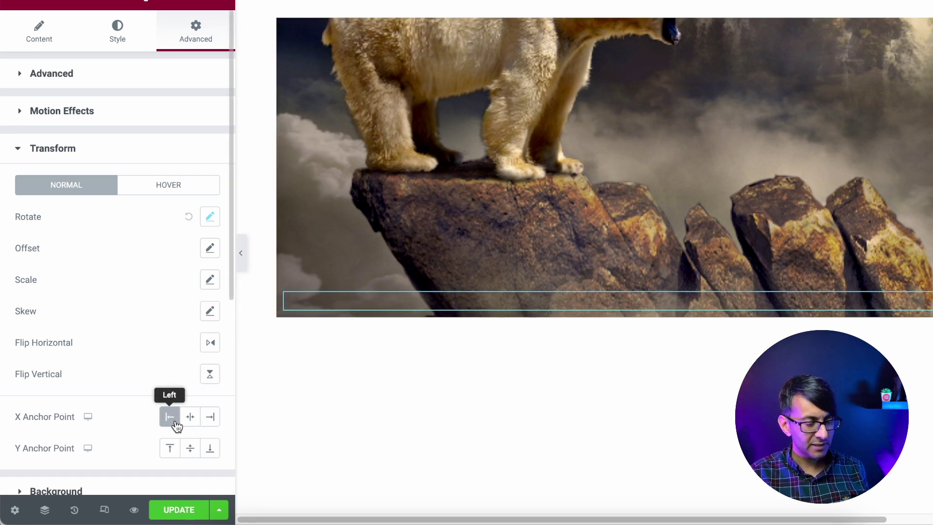
pyautogui.click(195, 450)
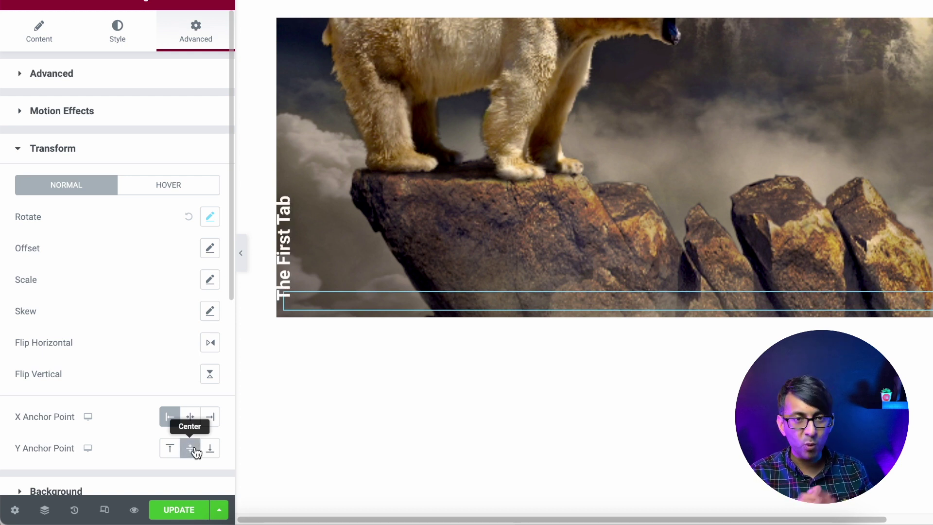
# - Review the column's alignment and the heading's rotation, and try the heading's X anchor point at Center before restoring Left
pyautogui.click(210, 217)
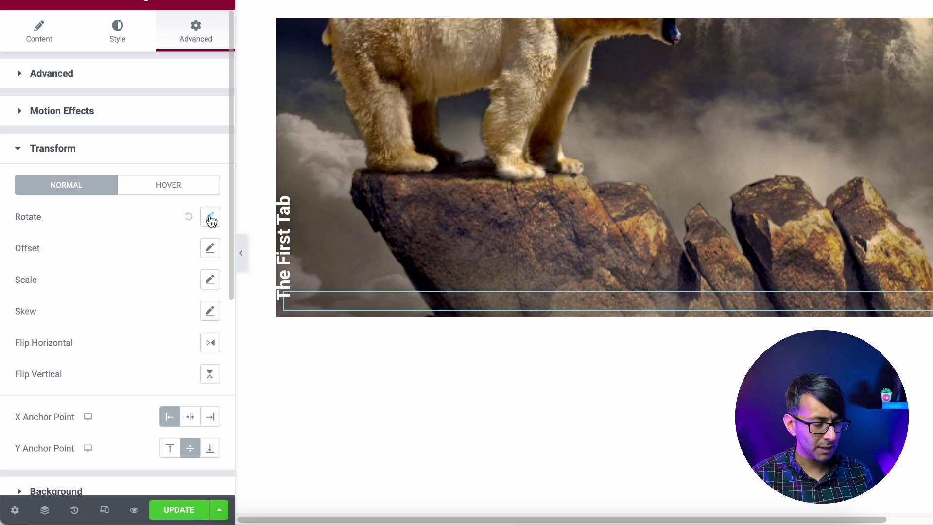
pyautogui.click(292, 29)
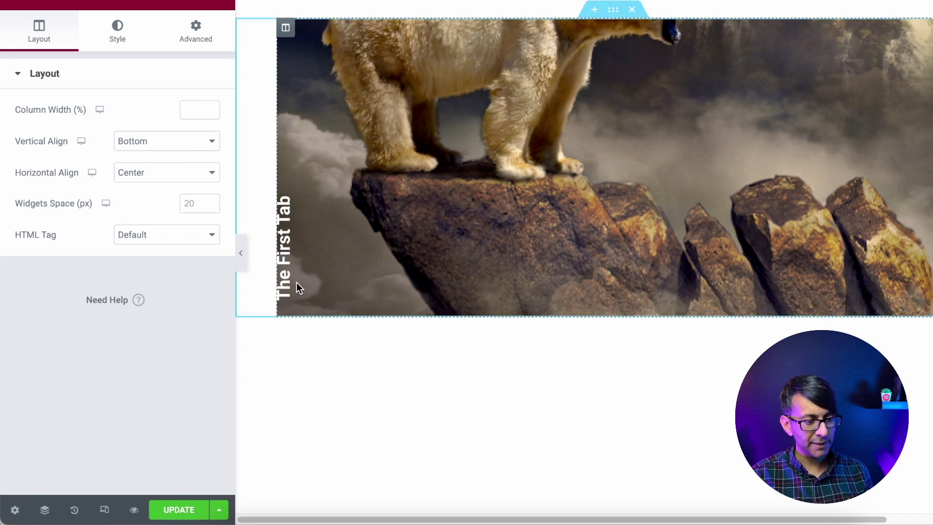
pyautogui.click(293, 304)
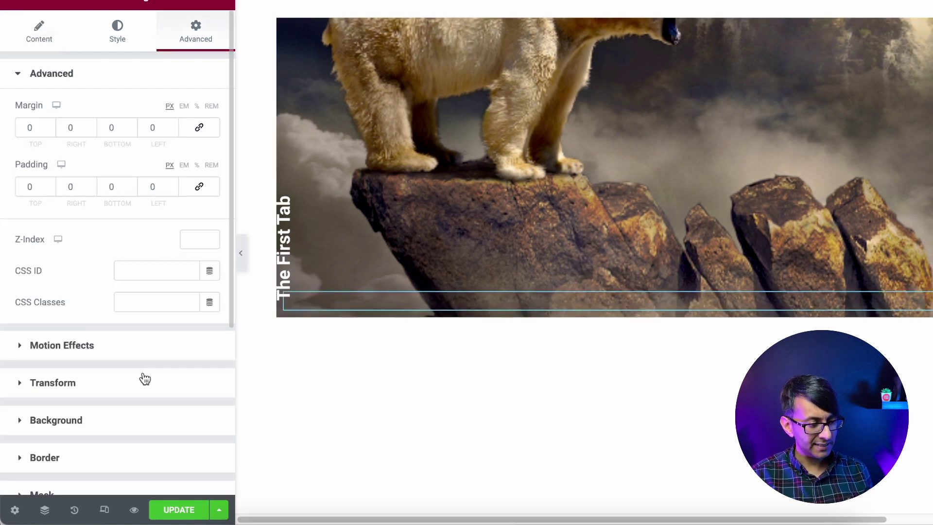
pyautogui.click(145, 381)
pyautogui.click(210, 218)
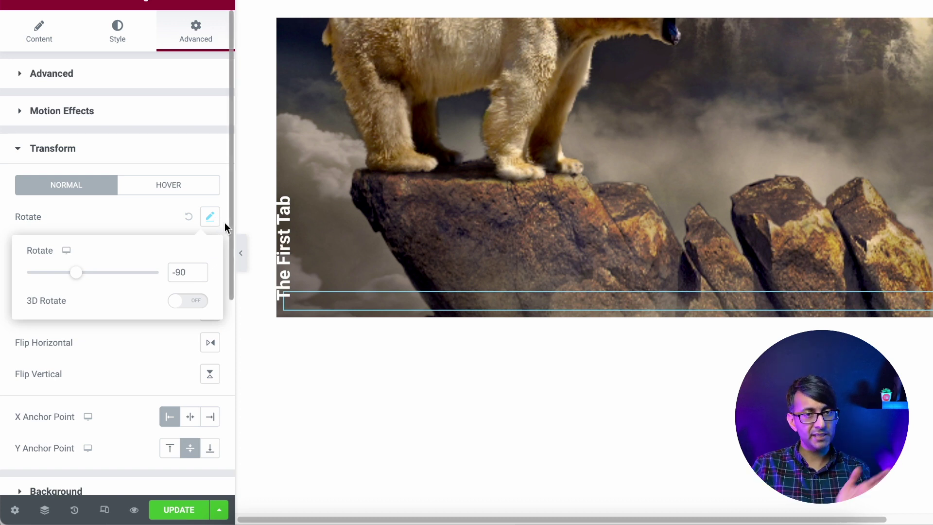
pyautogui.click(141, 337)
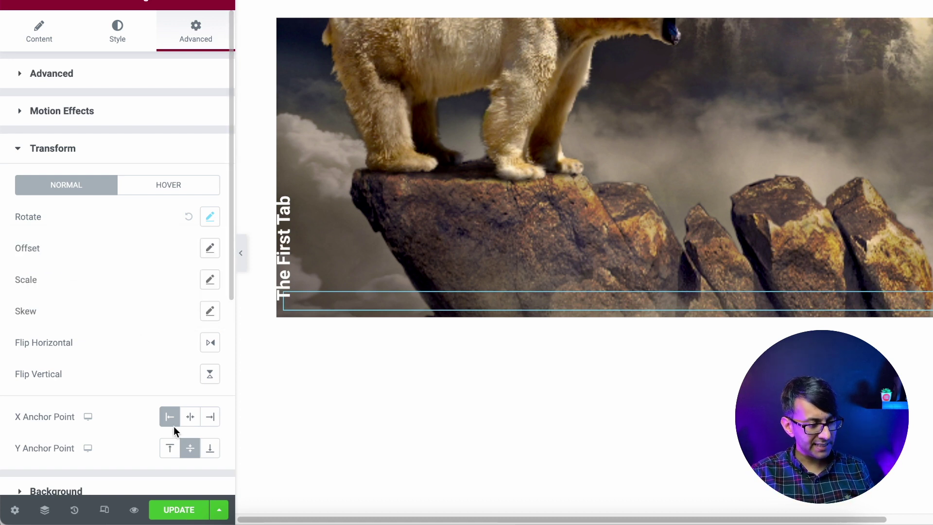
pyautogui.click(191, 424)
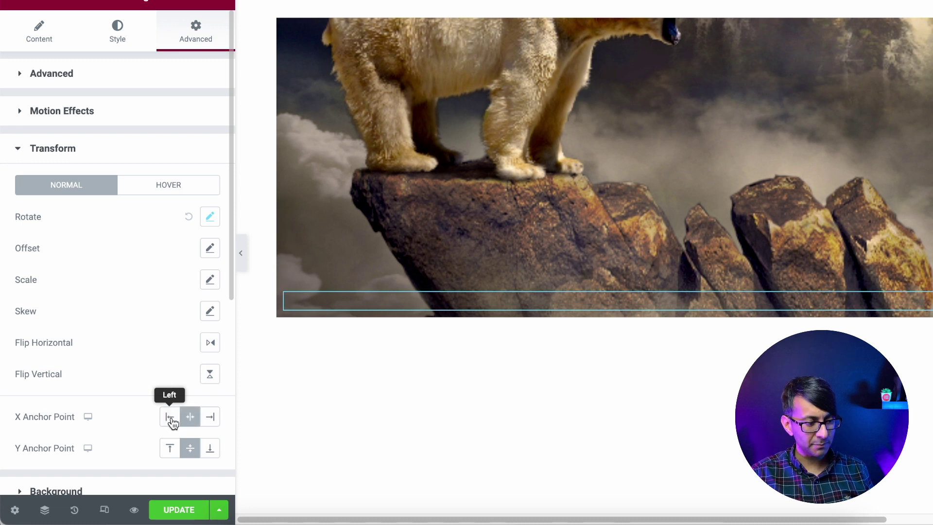
pyautogui.click(172, 423)
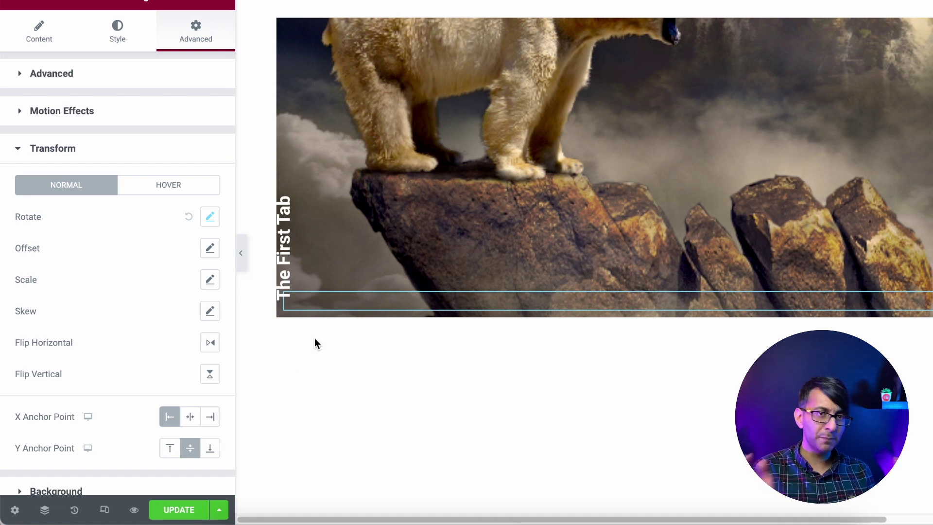
# - Set the rotated heading's left margin to 15 px and check its placement on the full-width canvas
pyautogui.click(94, 86)
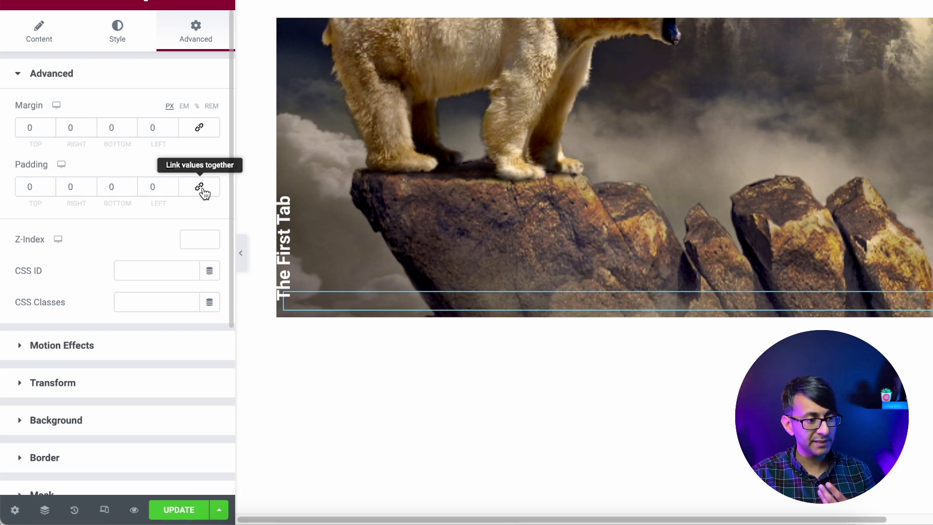
pyautogui.click(171, 126)
pyautogui.click(171, 126)
pyautogui.click(171, 126)
pyautogui.click(171, 125)
pyautogui.click(172, 125)
pyautogui.click(172, 125)
pyautogui.doubleClick(144, 127)
pyautogui.write('15')
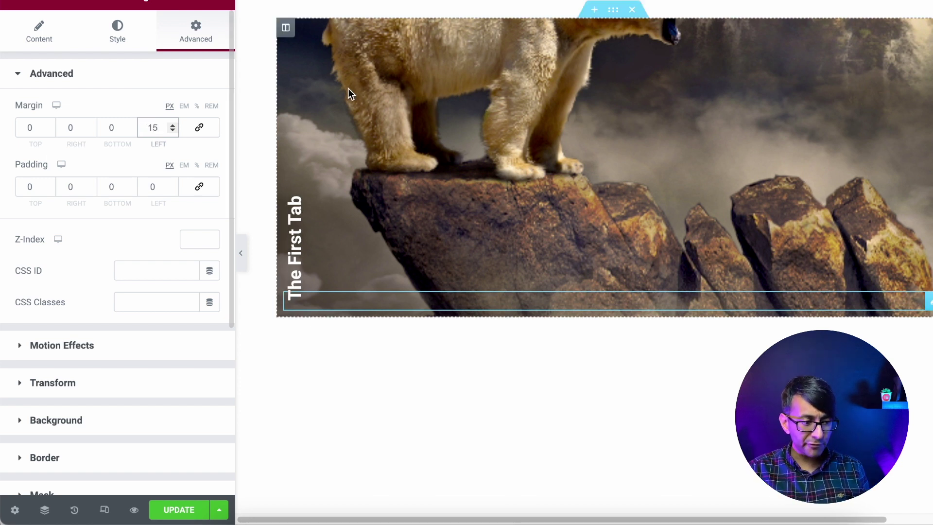
pyautogui.click(240, 252)
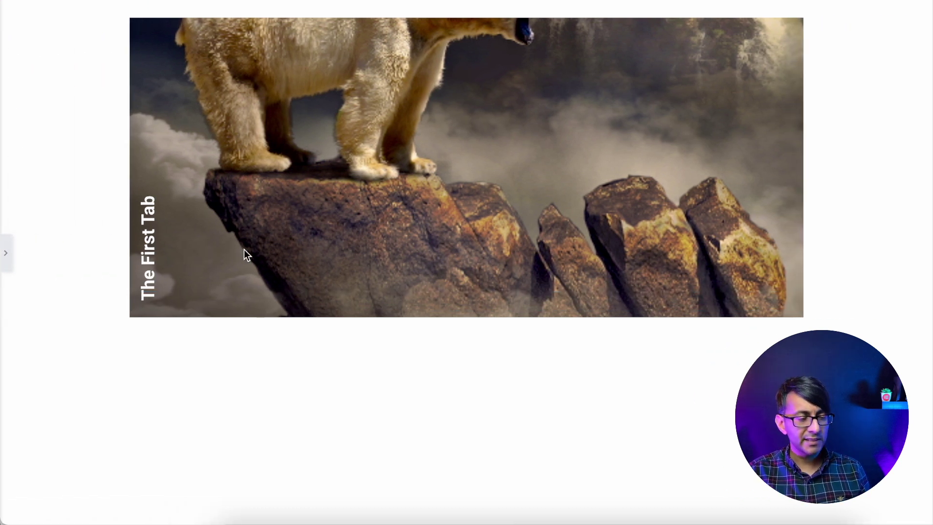
pyautogui.click(6, 266)
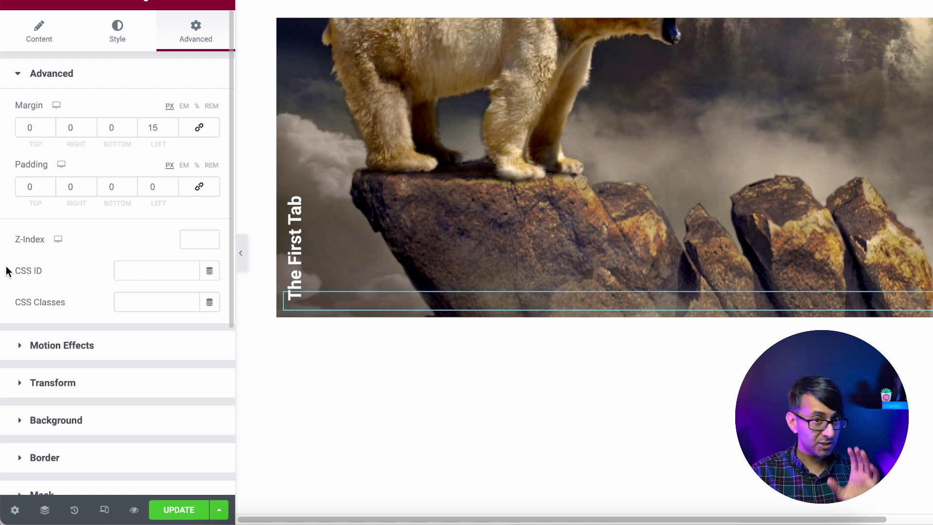
# - Assign the CSS class "rotatedheader" to the rotated heading
pyautogui.click(146, 306)
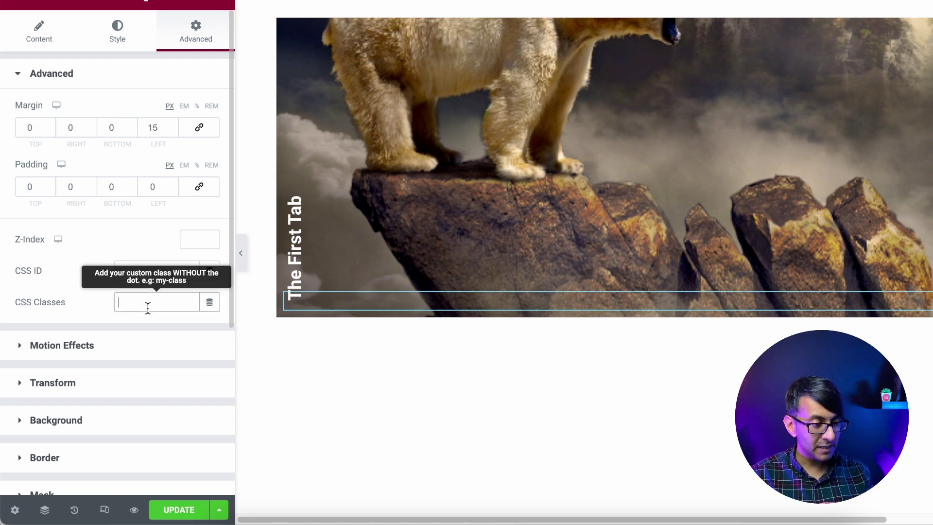
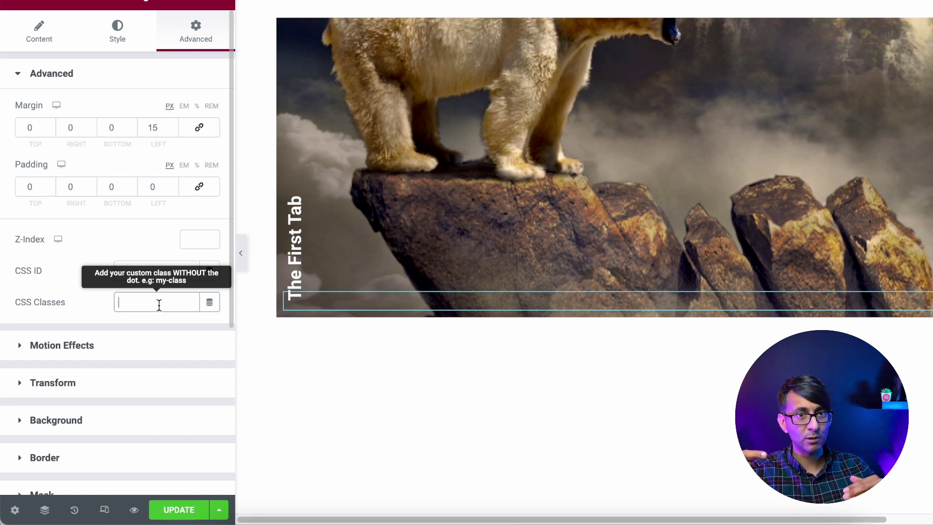
pyautogui.write('rotatedheader')
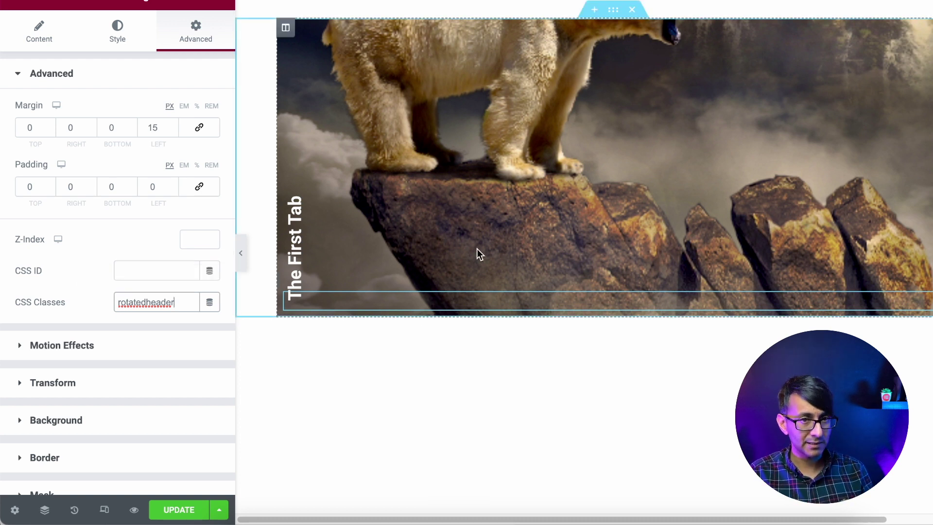
# - Duplicate the rotated heading and change the copy's CSS class to "straightheader"
pyautogui.rightClick(332, 288)
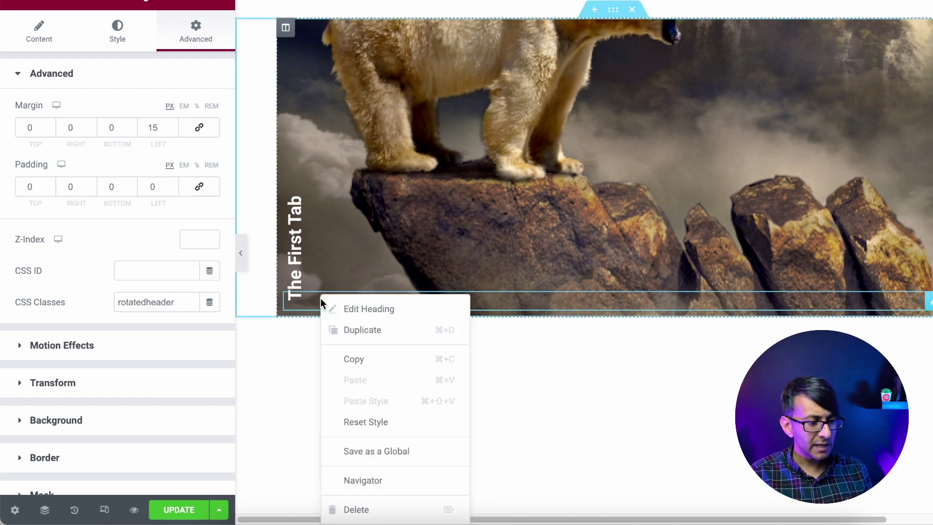
pyautogui.click(360, 329)
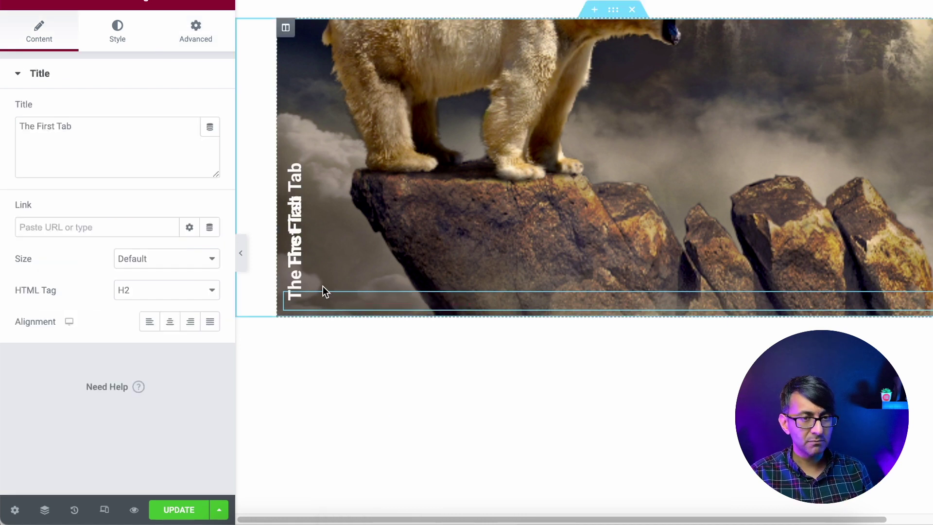
pyautogui.click(189, 37)
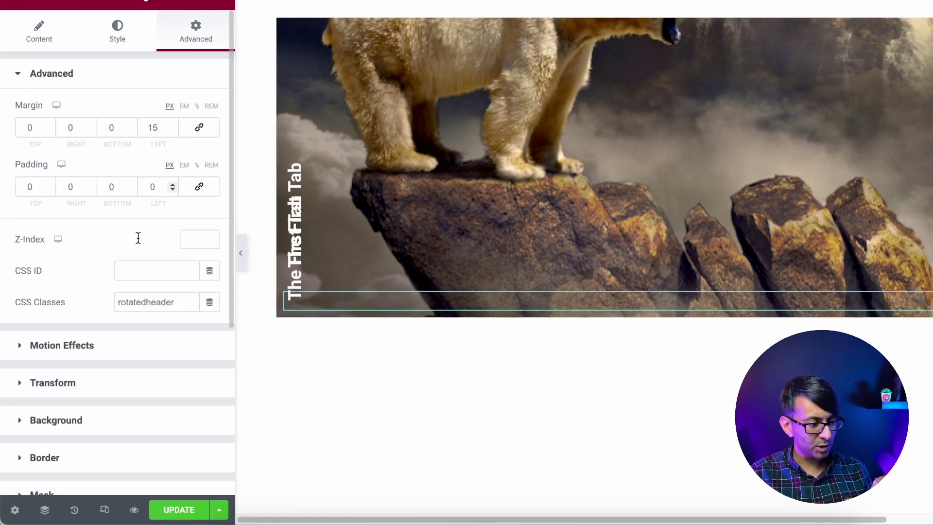
pyautogui.moveTo(144, 304); pyautogui.dragTo(94, 301)
pyautogui.write('straight')
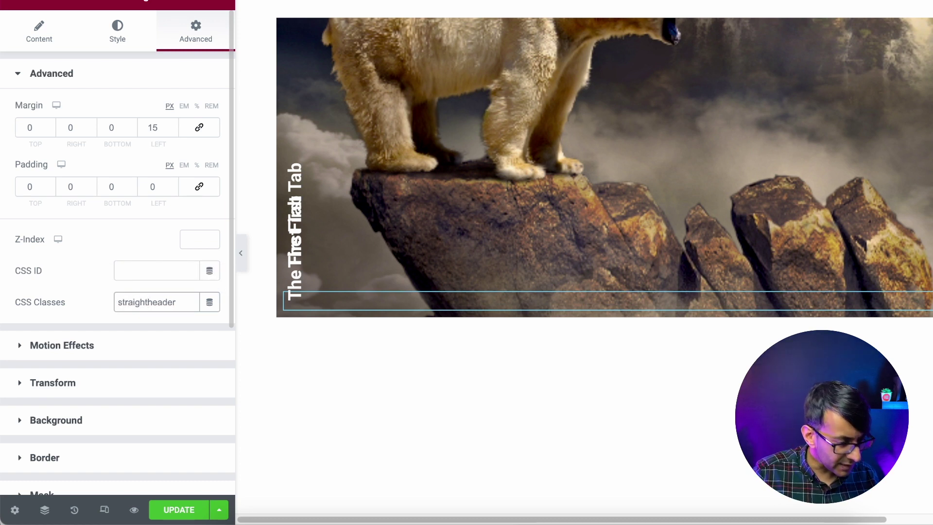
# - Remove the rotation from the "straightheader" heading copy and set its left margin to 0 px
pyautogui.click(94, 382)
pyautogui.click(187, 218)
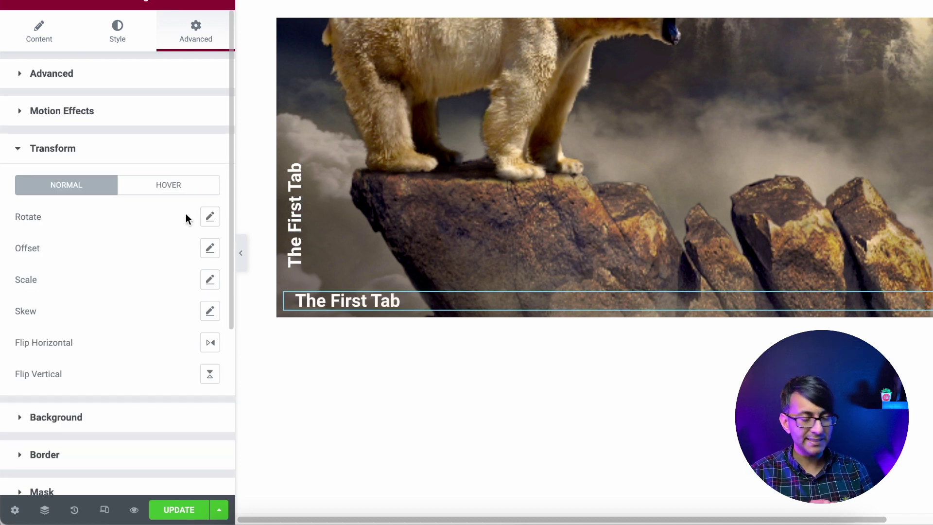
pyautogui.click(152, 73)
pyautogui.click(173, 131)
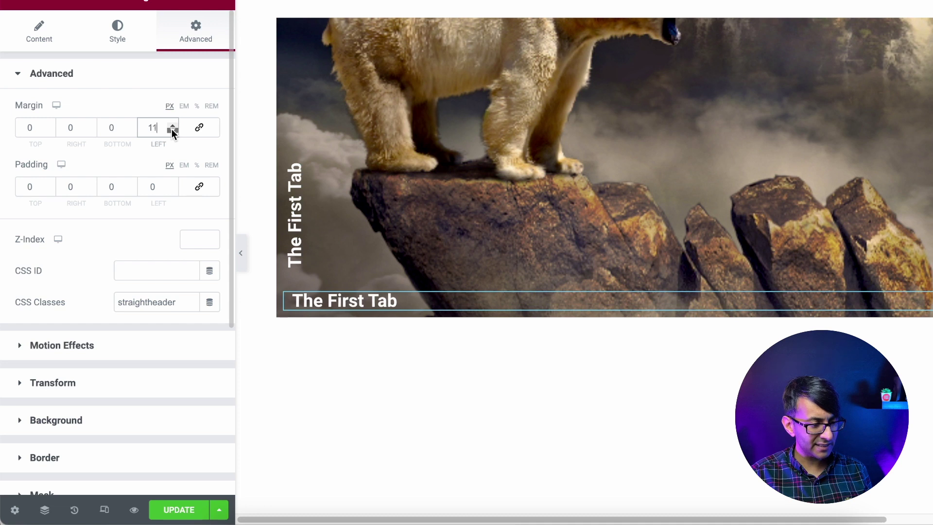
pyautogui.click(172, 129)
pyautogui.click(171, 130)
pyautogui.click(172, 129)
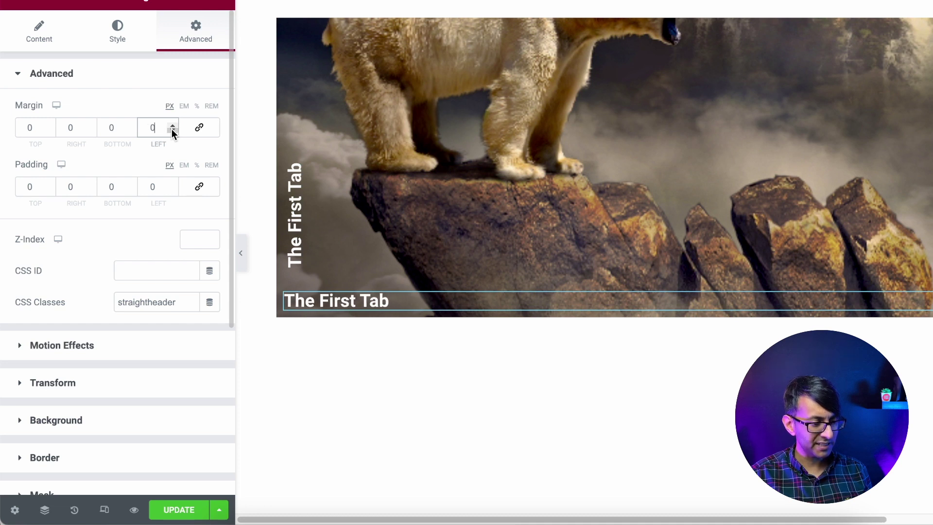
# - Open the Navigator and rename the rotated heading in the first section's column "R Header"
pyautogui.click(613, 11)
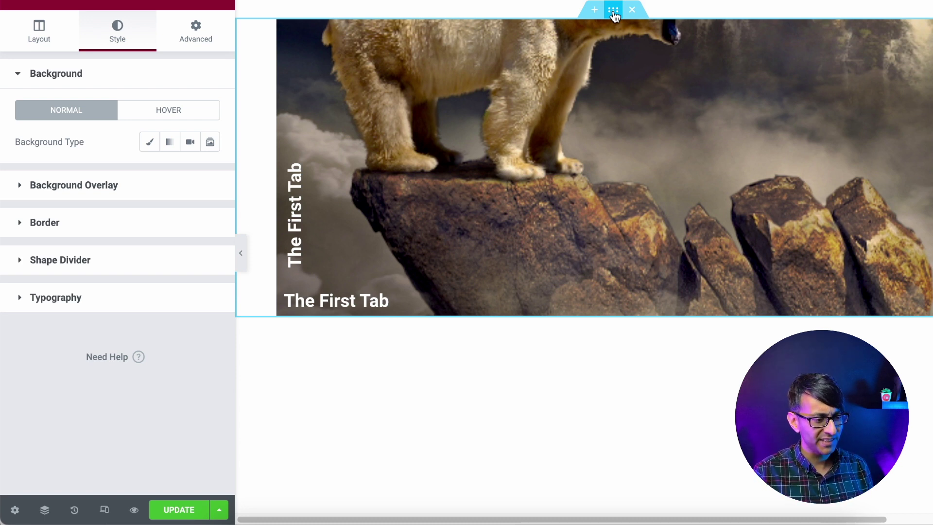
pyautogui.click(45, 510)
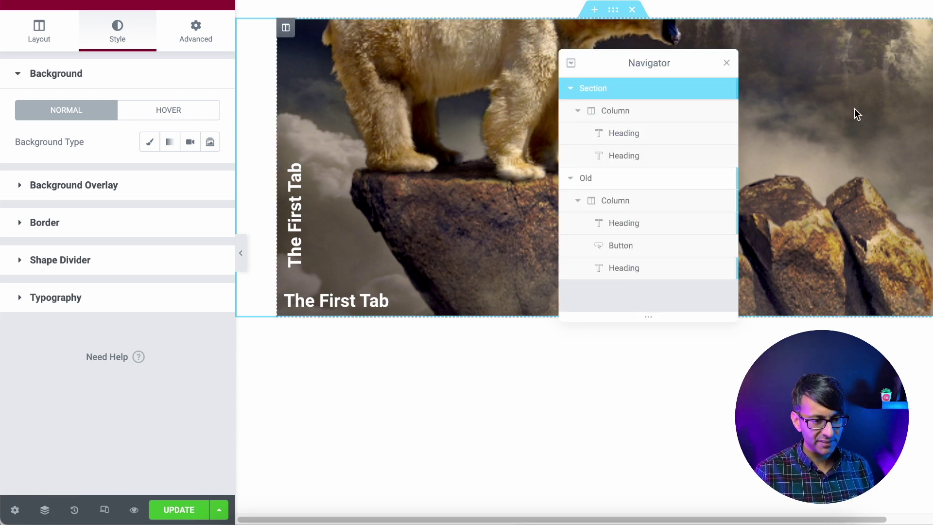
pyautogui.click(645, 140)
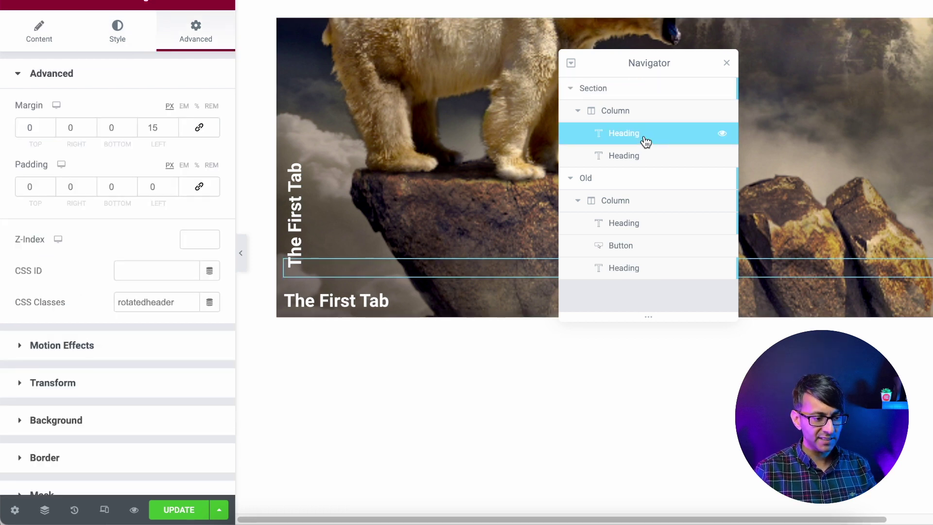
pyautogui.doubleClick(633, 139)
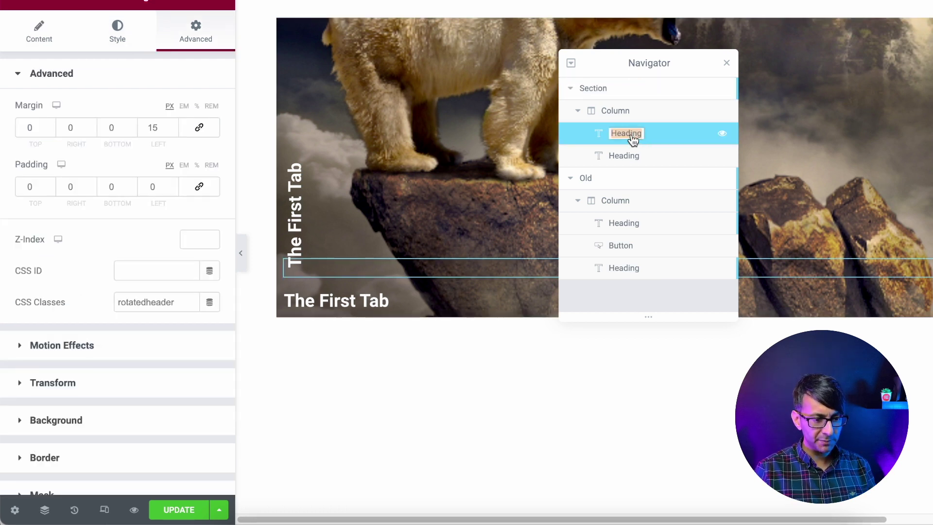
pyautogui.write('R Hea')
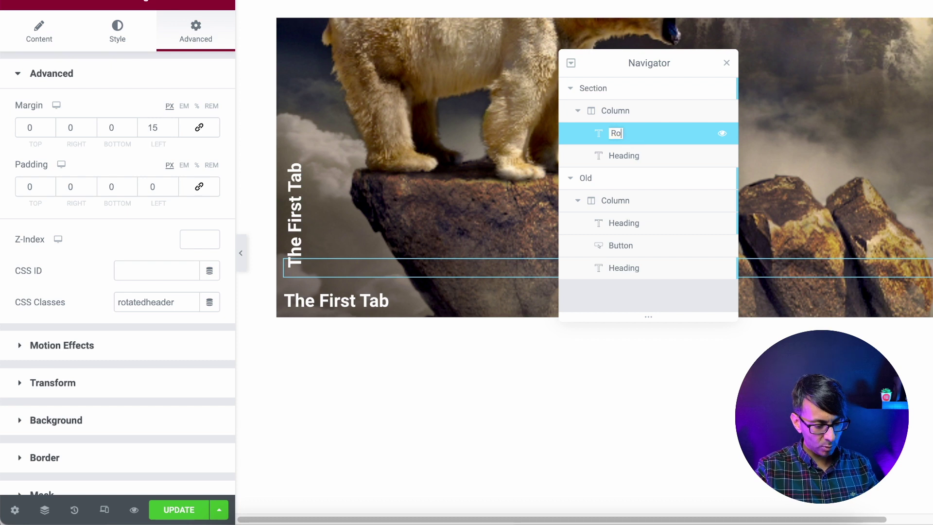
pyautogui.write('der')
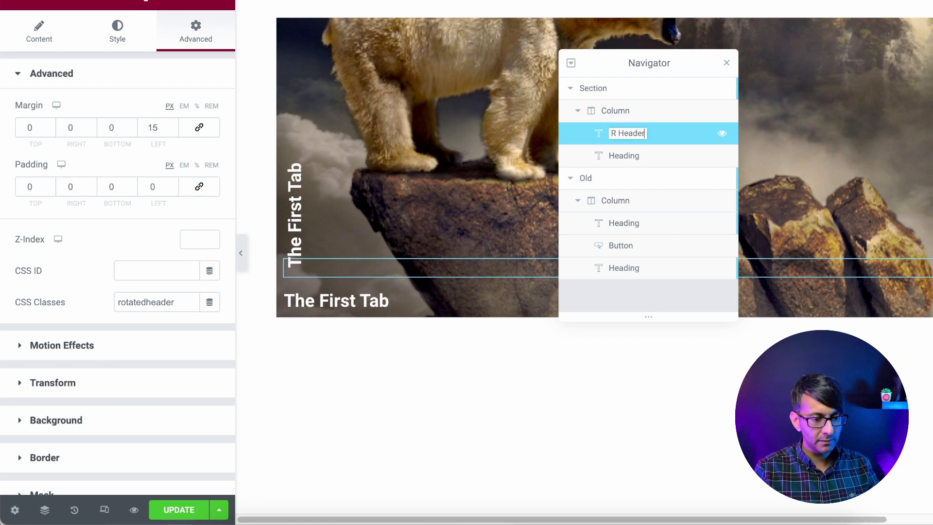
# - Rename the straight heading in the first section's column "S Header" in the Navigator
pyautogui.click(627, 161)
pyautogui.doubleClick(628, 160)
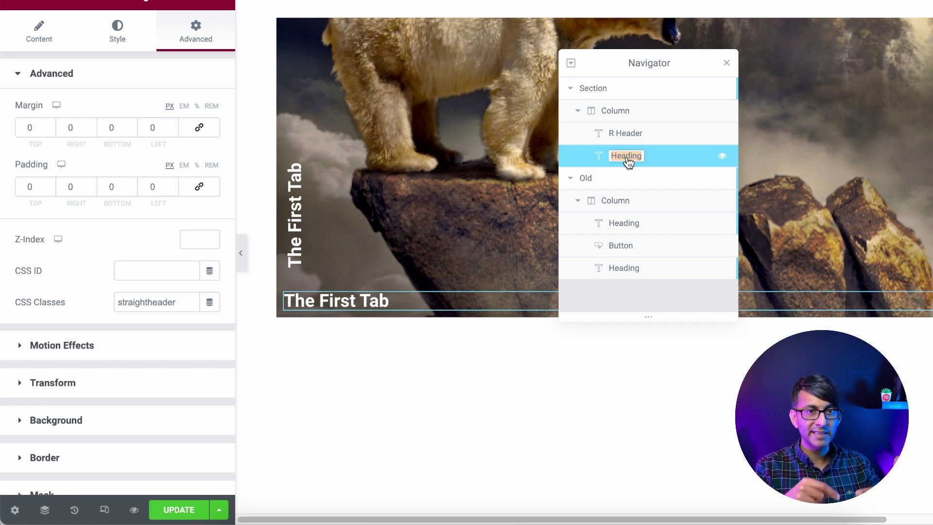
pyautogui.write('S Header')
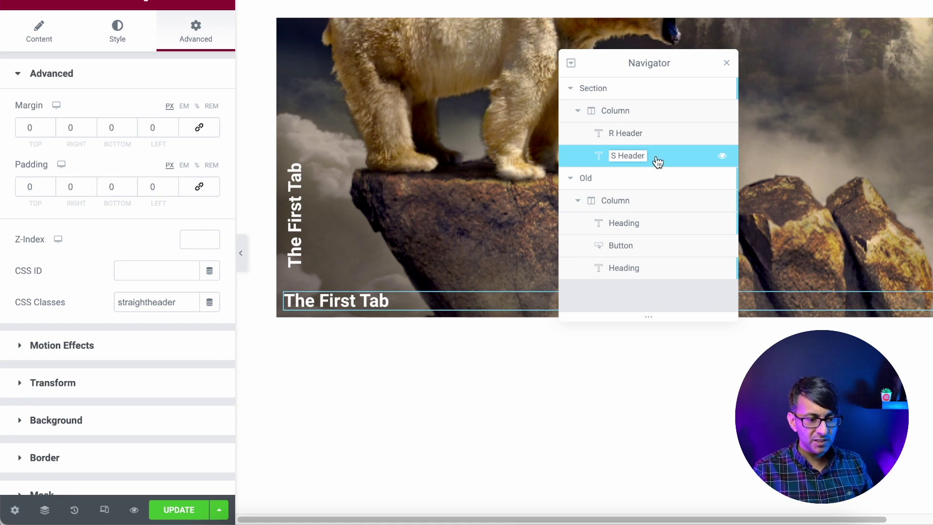
pyautogui.click(673, 178)
# - Move S Header above R Header in the column's structure and close the Navigator
pyautogui.click(672, 160)
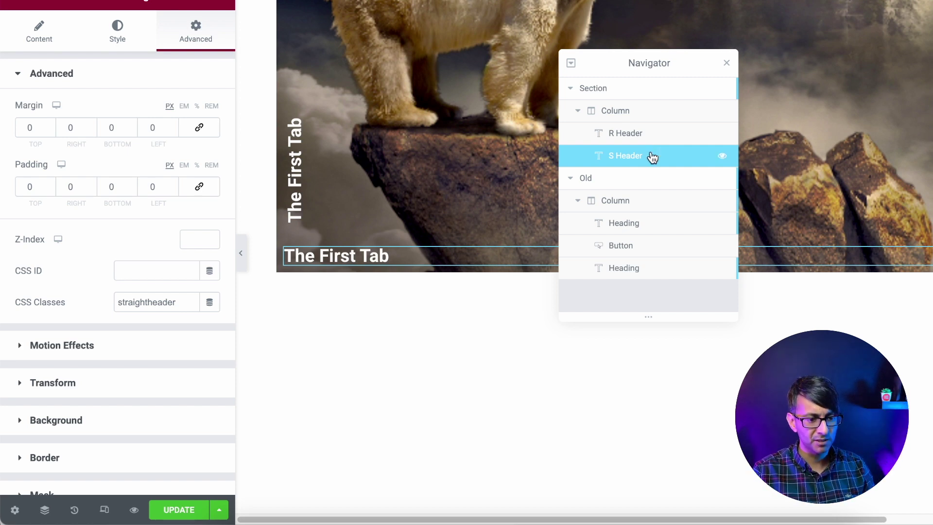
pyautogui.moveTo(646, 154); pyautogui.dragTo(647, 132)
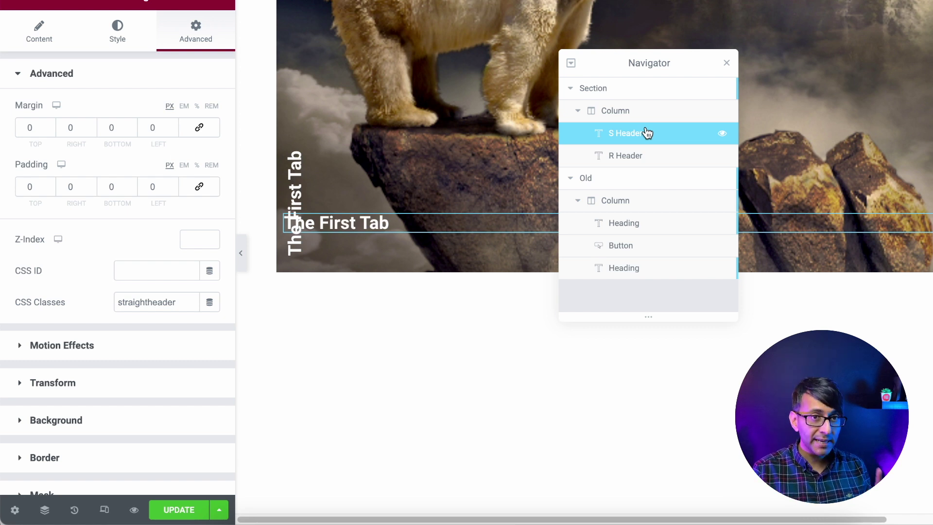
pyautogui.scroll(1, 389, 163)
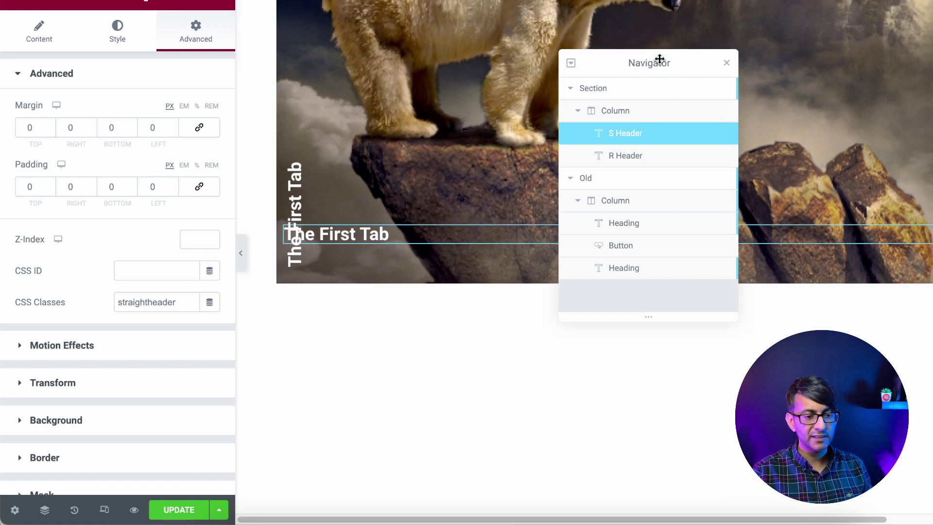
pyautogui.click(727, 62)
pyautogui.scroll(1, 582, 149)
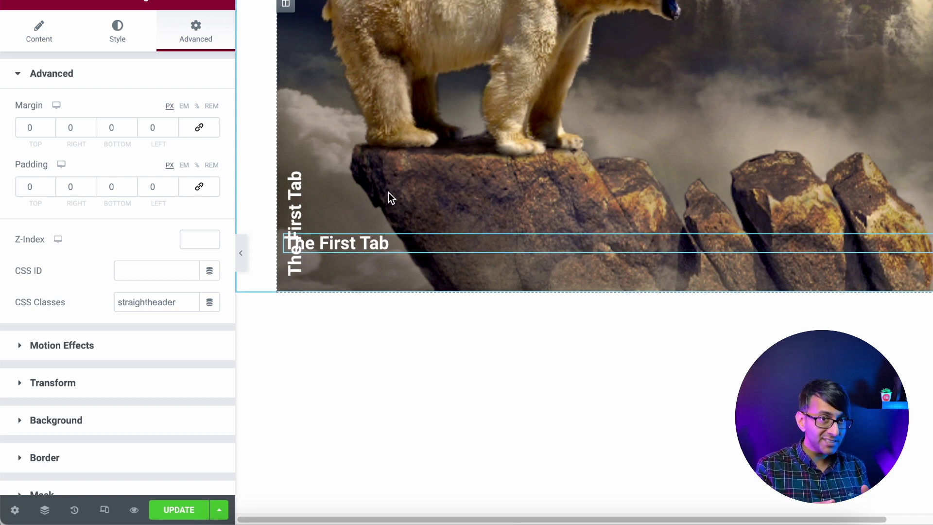
# - Add a Button widget directly below the straight "The First Tab" heading
pyautogui.click(287, 4)
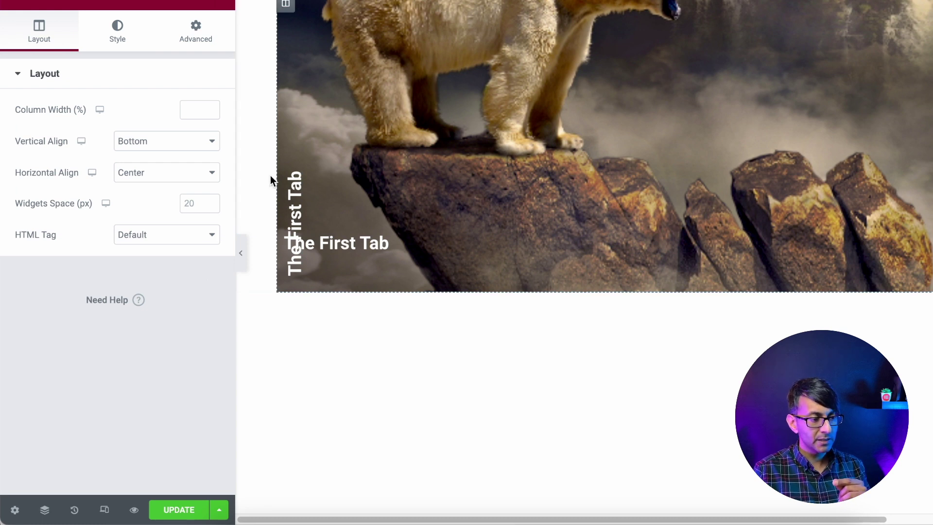
pyautogui.click(338, 251)
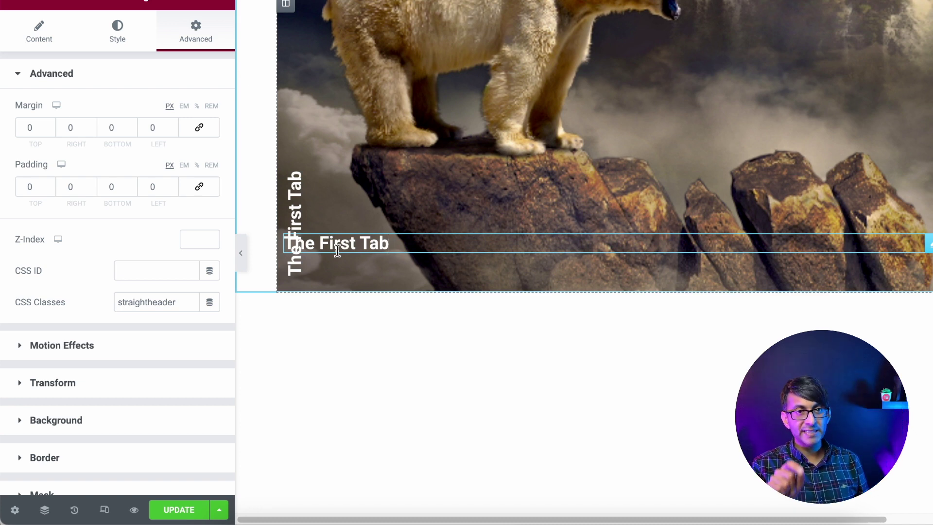
pyautogui.click(221, 5)
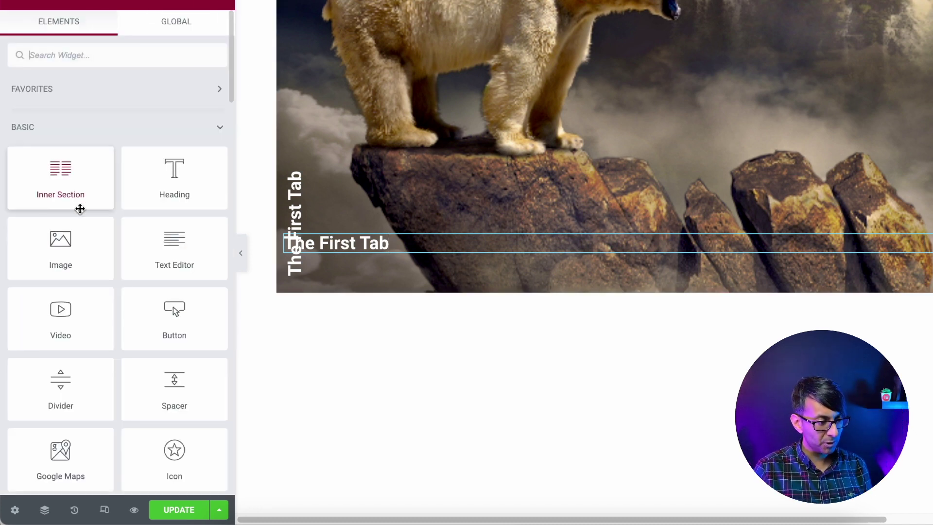
pyautogui.moveTo(162, 334); pyautogui.dragTo(389, 245)
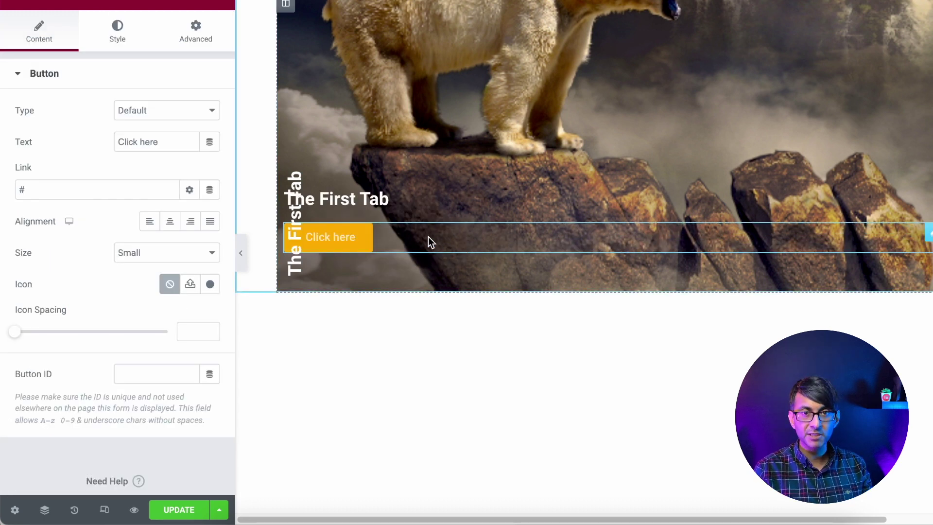
# - Assign the CSS class "straightheader" to the new button
pyautogui.click(197, 30)
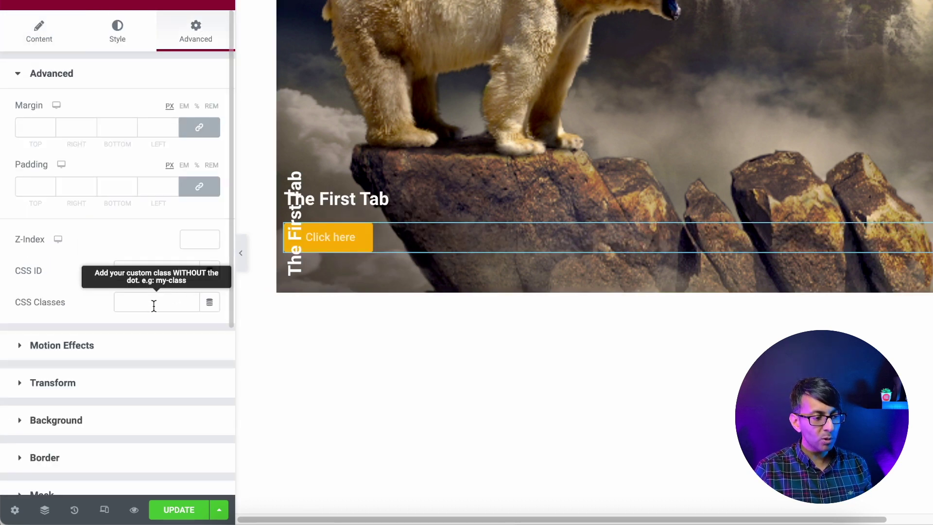
pyautogui.click(151, 303)
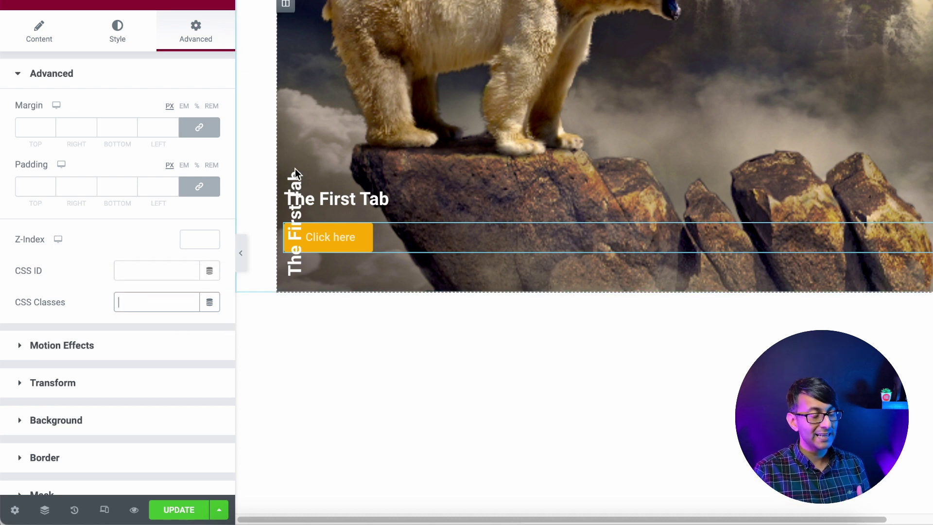
pyautogui.write('strai')
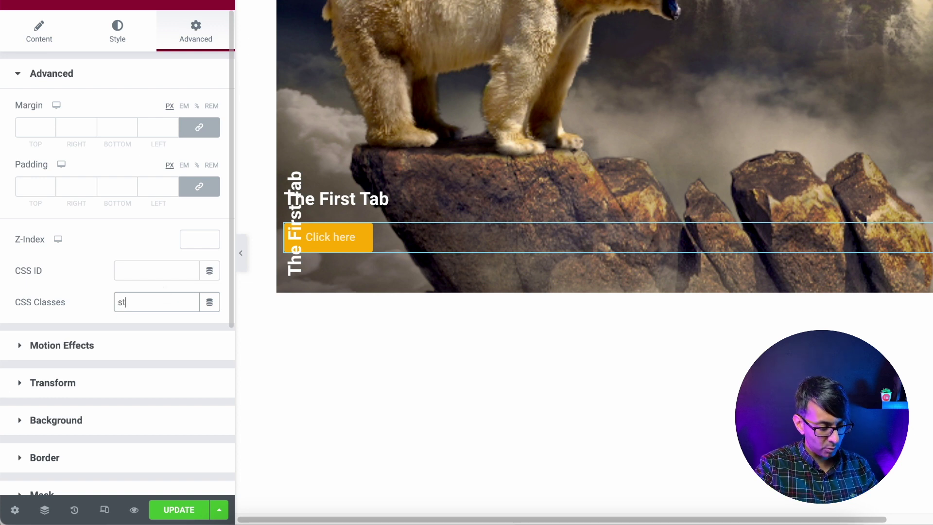
pyautogui.write('ghtheader')
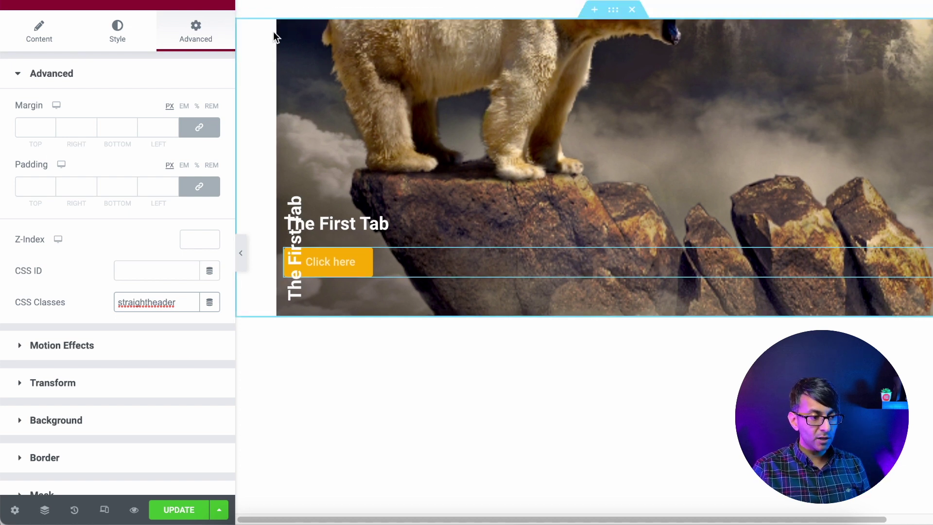
# - Paste custom CSS into the column that shows .straightheader, hides .rotateheader and removes the 0.6-opacity #000000 overlay on hover
pyautogui.click(286, 31)
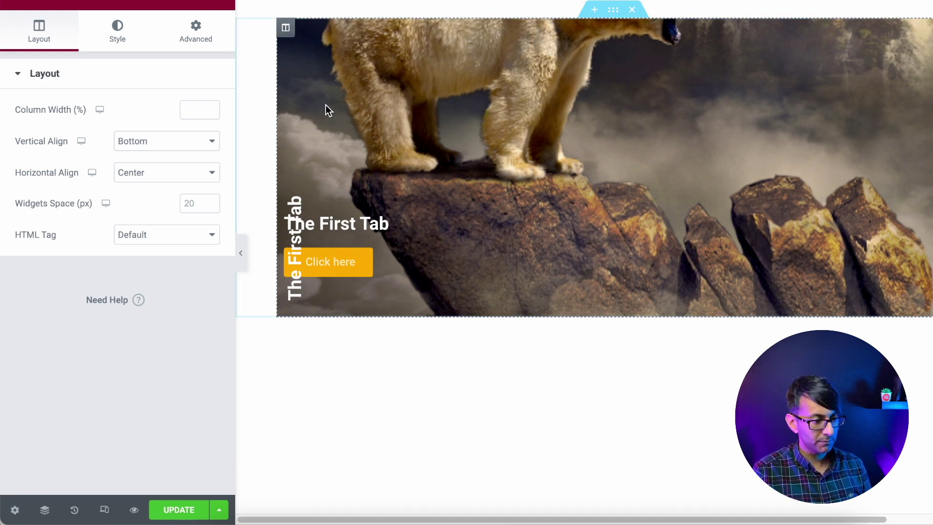
pyautogui.click(196, 30)
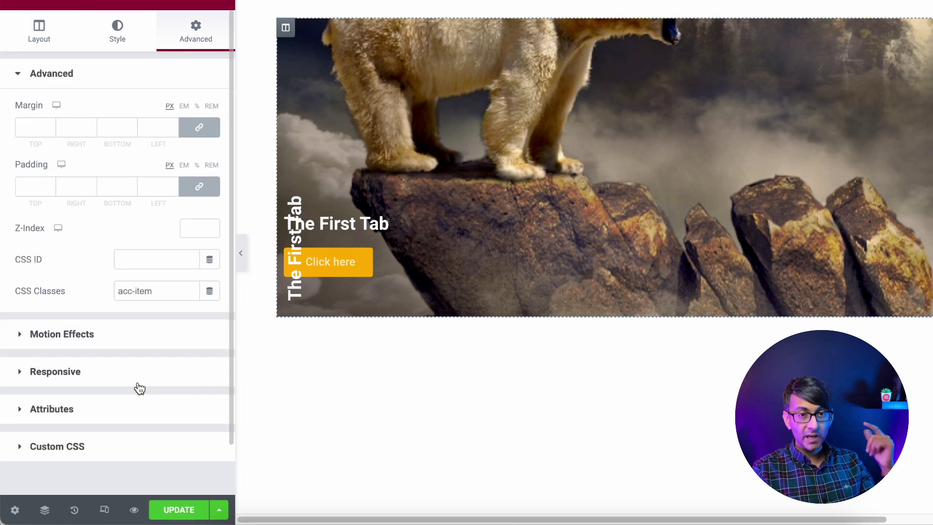
pyautogui.click(121, 446)
pyautogui.hotkey('ctrl', 'v')
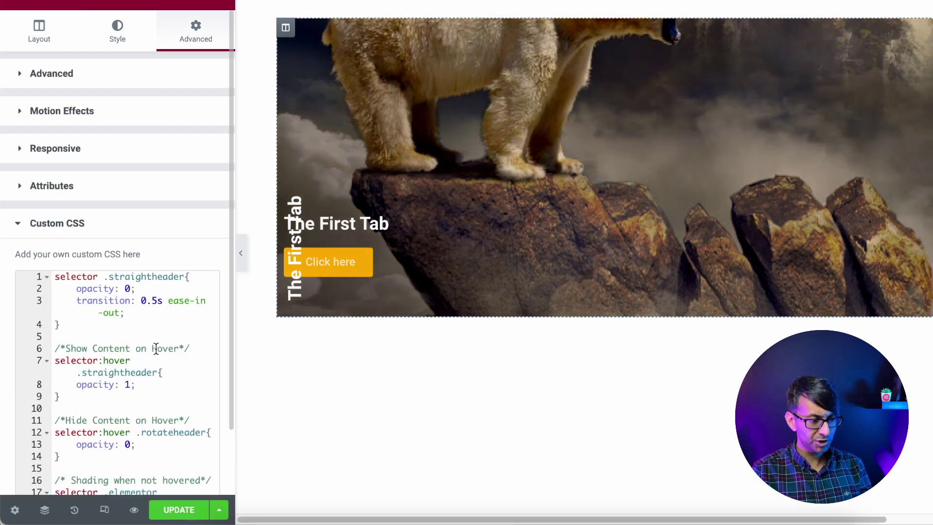
# - Review the column's custom CSS rules for showing and hiding content on hover and for the background overlay shading
pyautogui.scroll(-2, 133, 223)
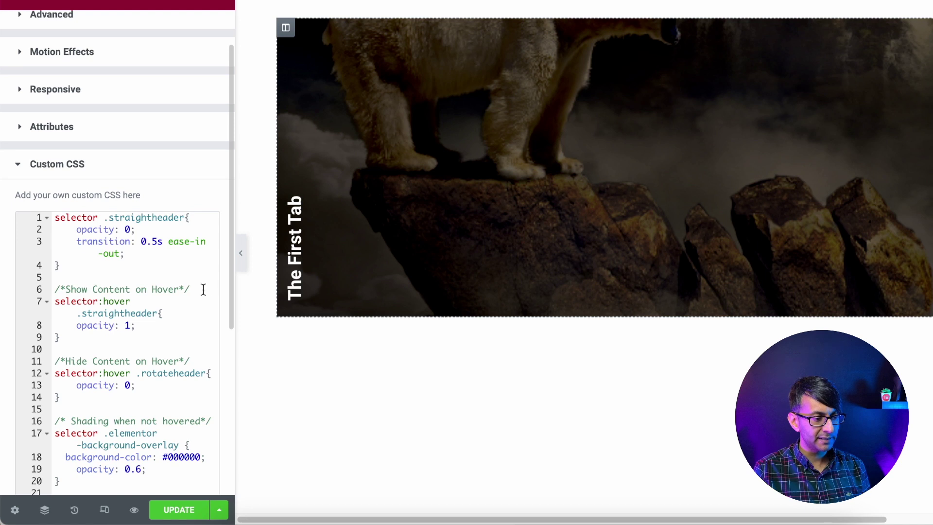
pyautogui.scroll(-1, 175, 265)
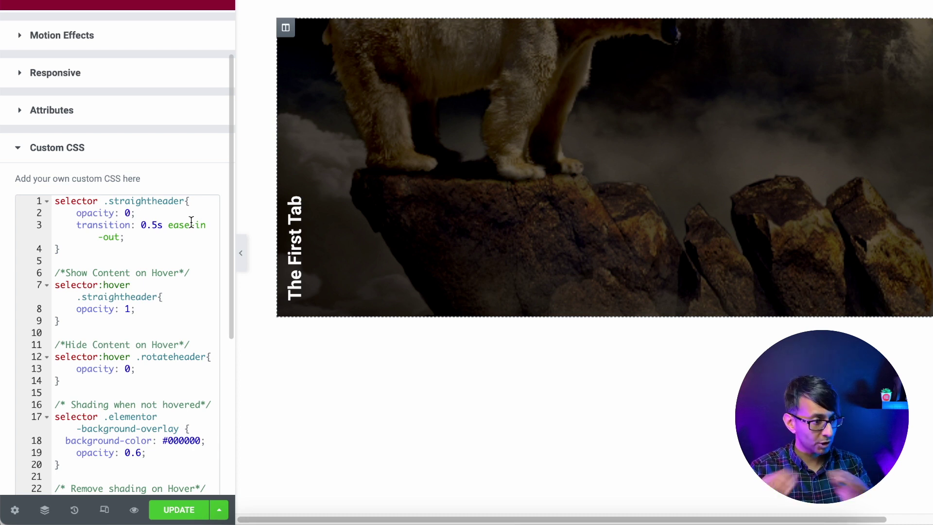
pyautogui.click(168, 323)
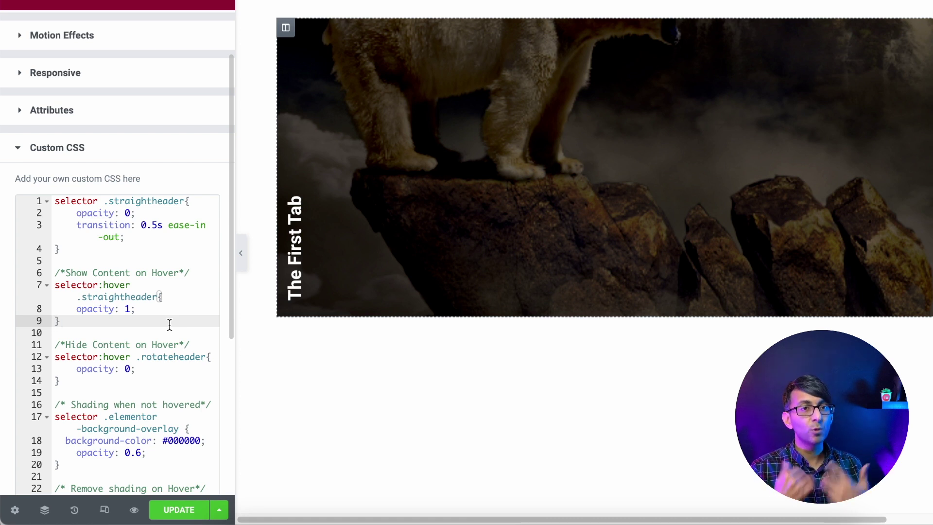
pyautogui.click(152, 378)
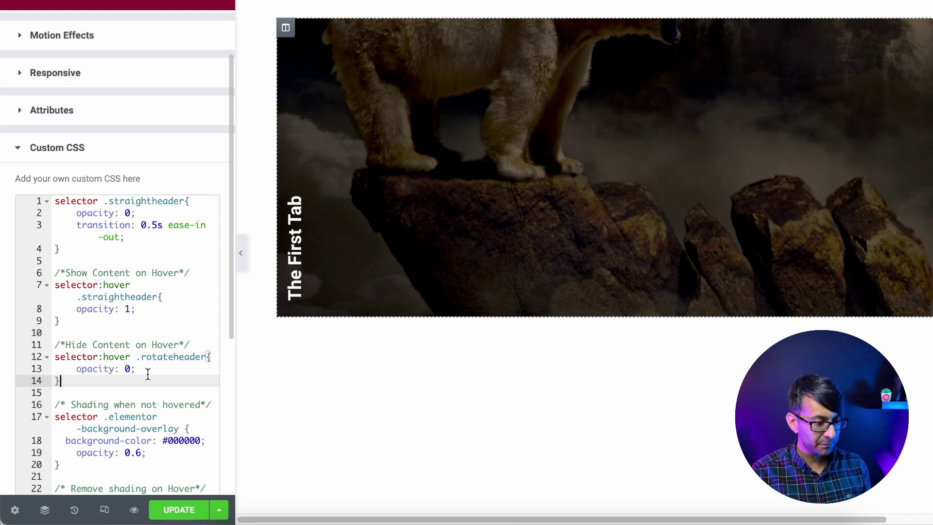
pyautogui.scroll(-1, 154, 375)
pyautogui.scroll(-5, 152, 376)
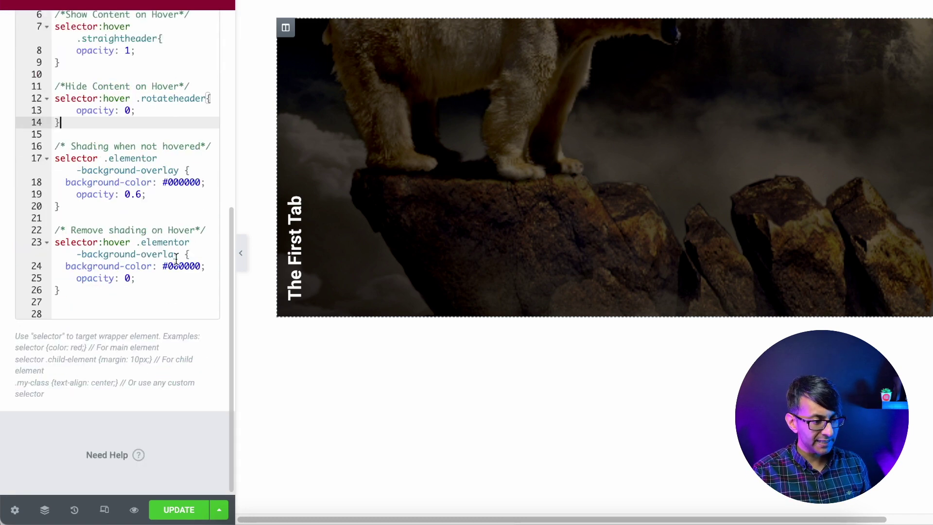
pyautogui.click(173, 208)
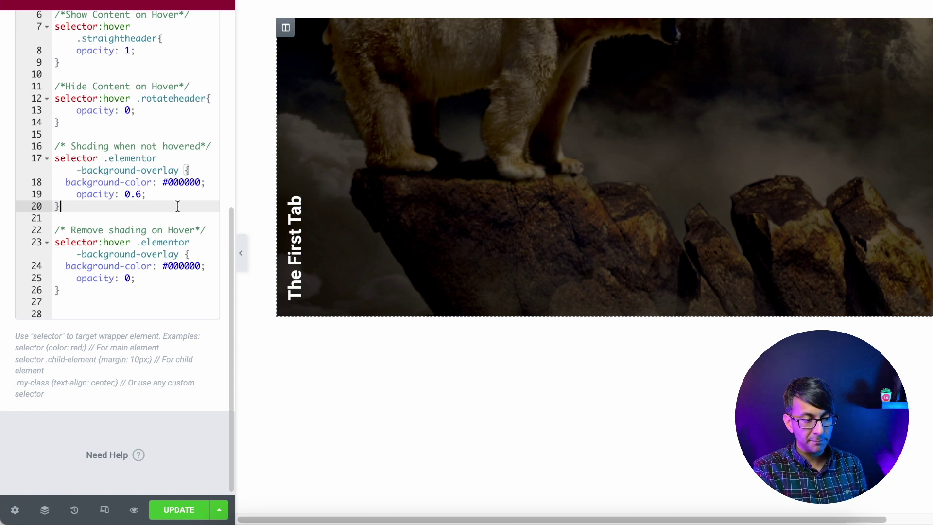
# - Try an opacity of 0 for the non-hovered background overlay in the custom CSS, and set it to 1
pyautogui.click(137, 194)
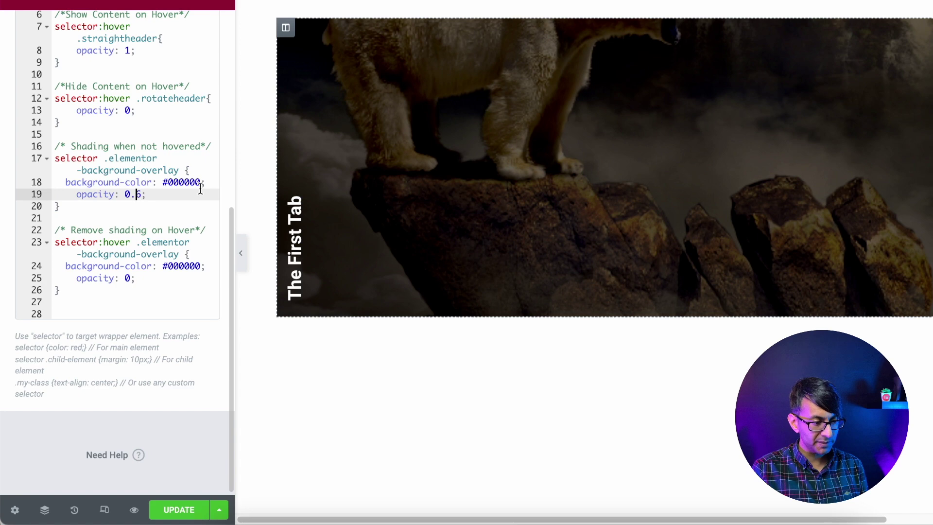
pyautogui.press('BackSpace')
pyautogui.press('BackSpace')
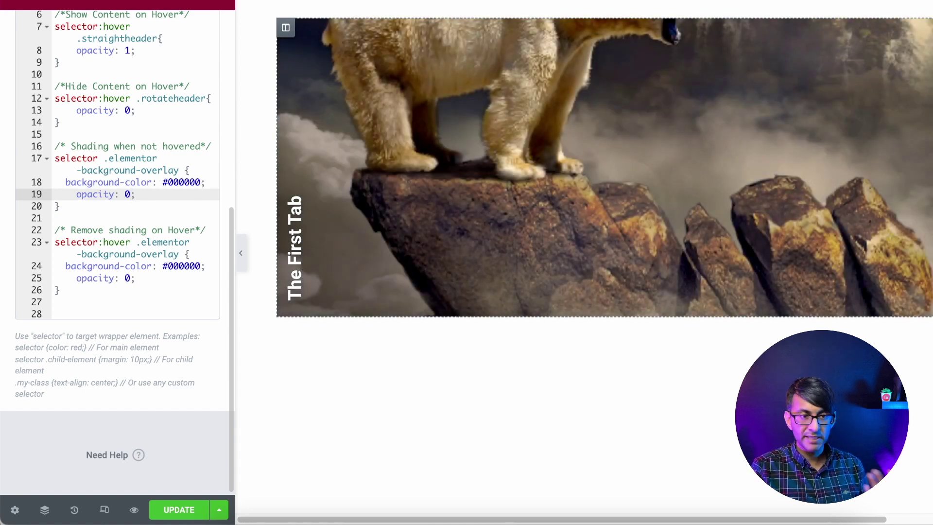
pyautogui.press('BackSpace')
pyautogui.write('1')
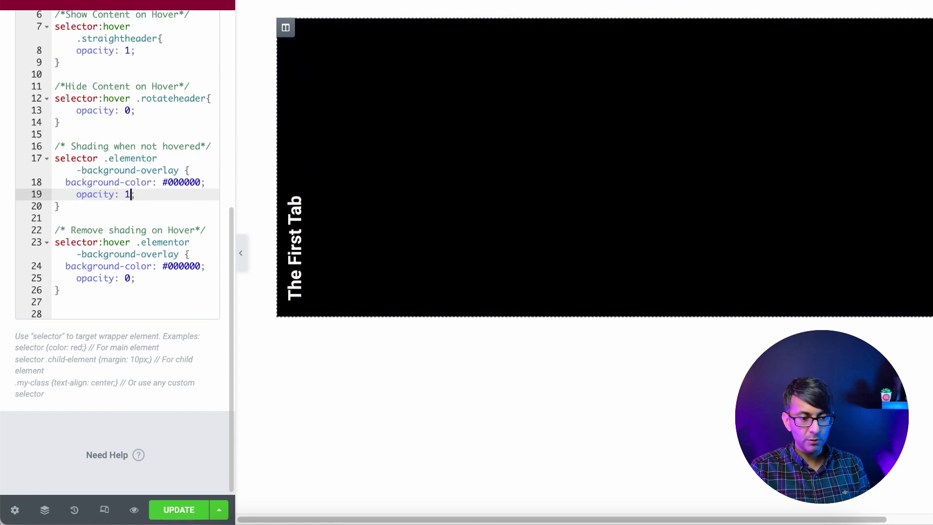
# - Set the non-hovered background overlay opacity to 0.6 in the column's custom CSS
pyautogui.press('BackSpace')
pyautogui.write('0.6')
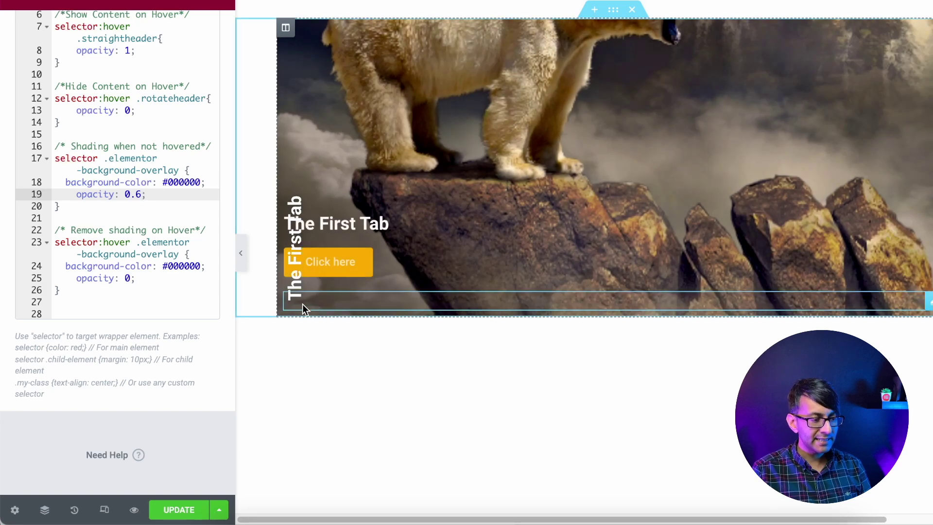
pyautogui.scroll(2, 187, 154)
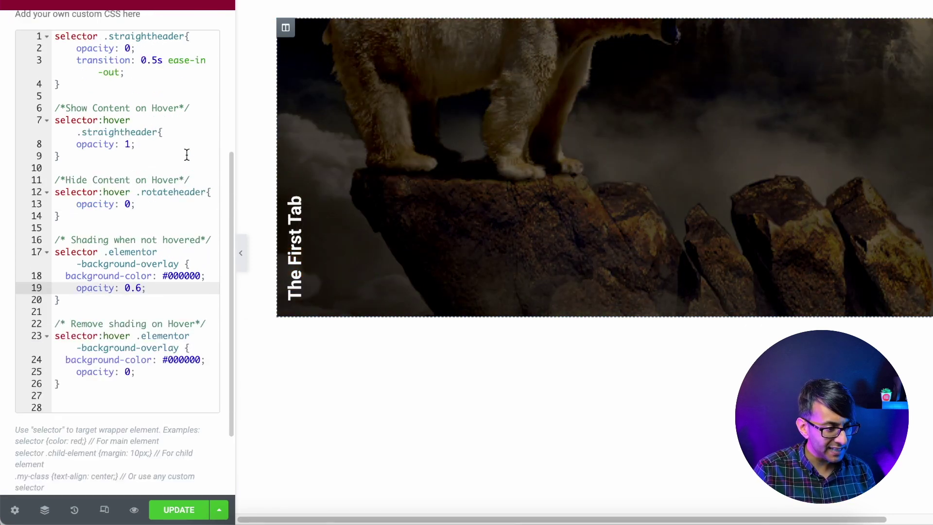
# - Correct the rotated heading's CSS class to "rotateheader" so it matches the class used in the column's custom CSS
pyautogui.doubleClick(183, 192)
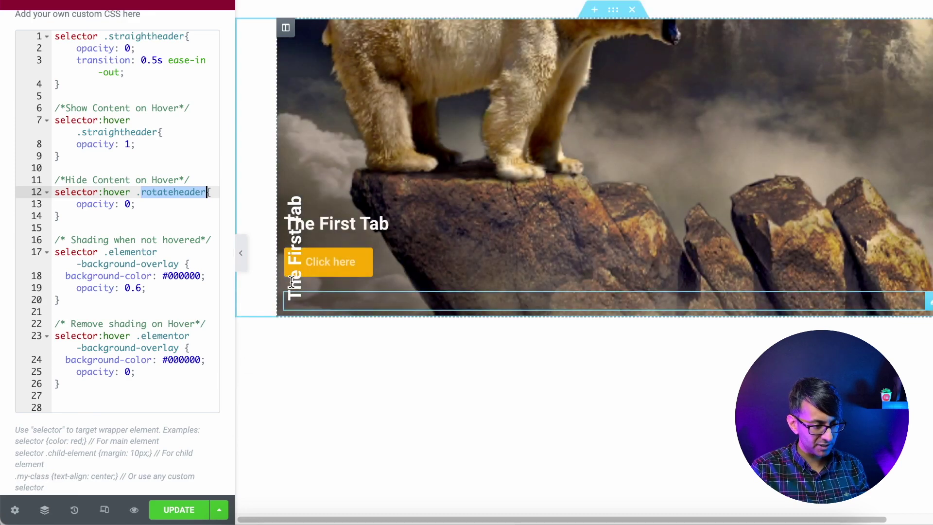
pyautogui.click(291, 297)
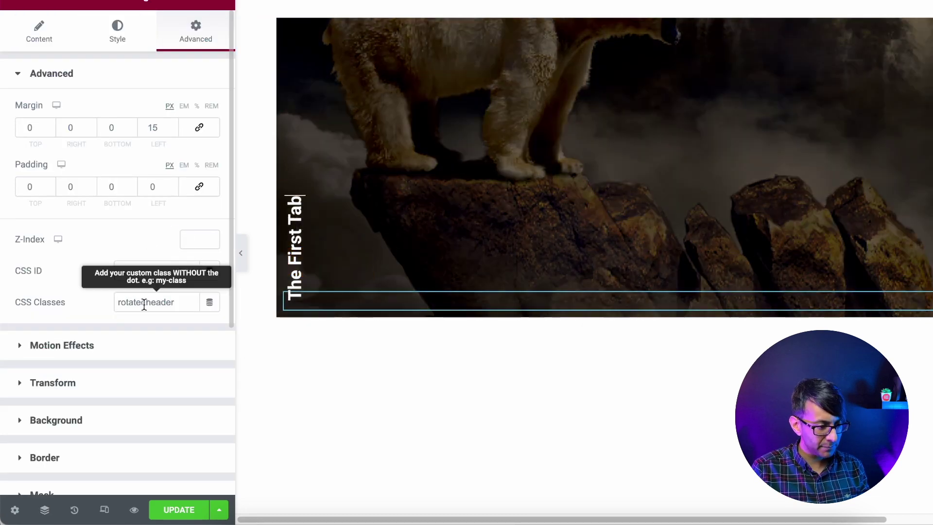
pyautogui.click(148, 302)
pyautogui.press('BackSpace')
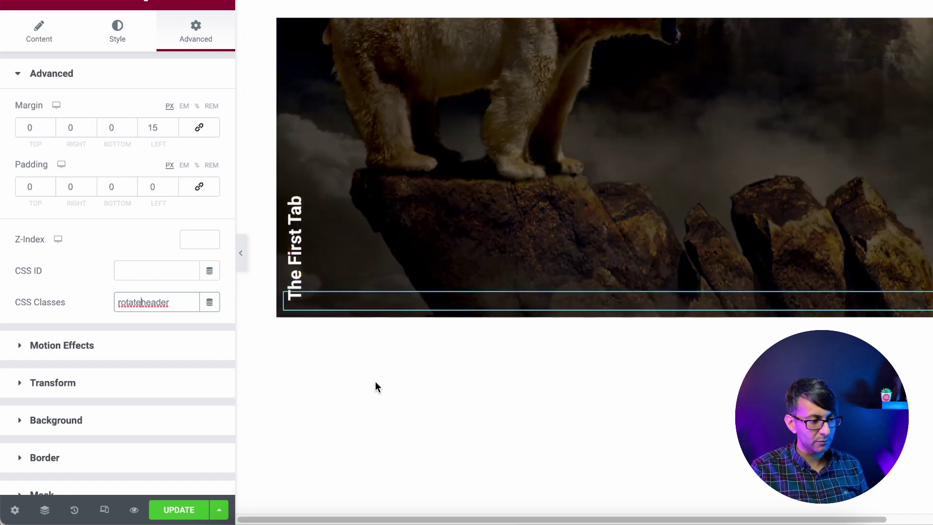
pyautogui.click(376, 381)
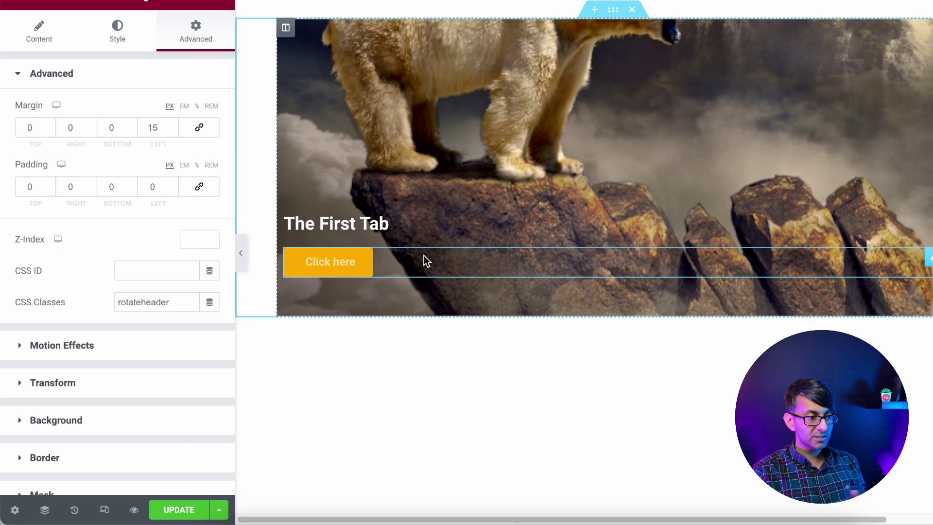
# - Add the custom CSS "selector {white-space: nowrap;}" to the S Header heading in the first section
pyautogui.hotkey('ctrl', 'shift', 'h')
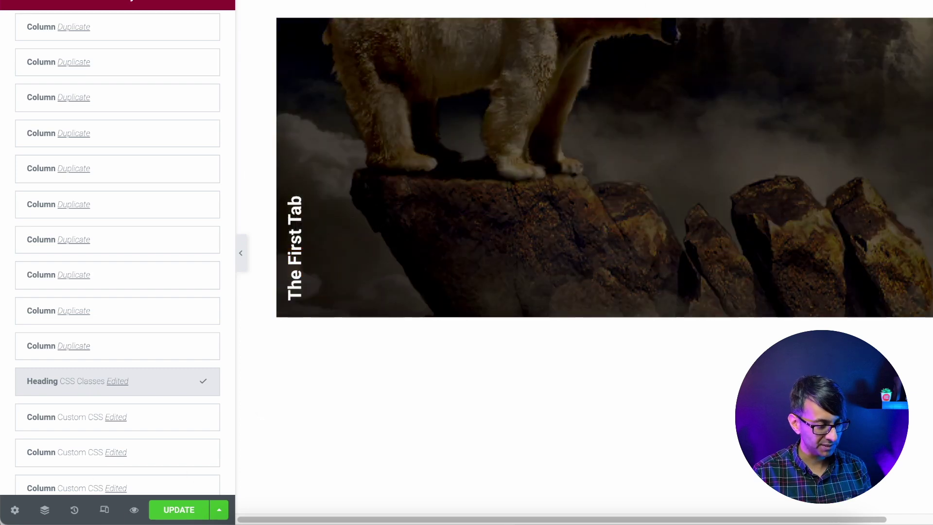
pyautogui.click(45, 510)
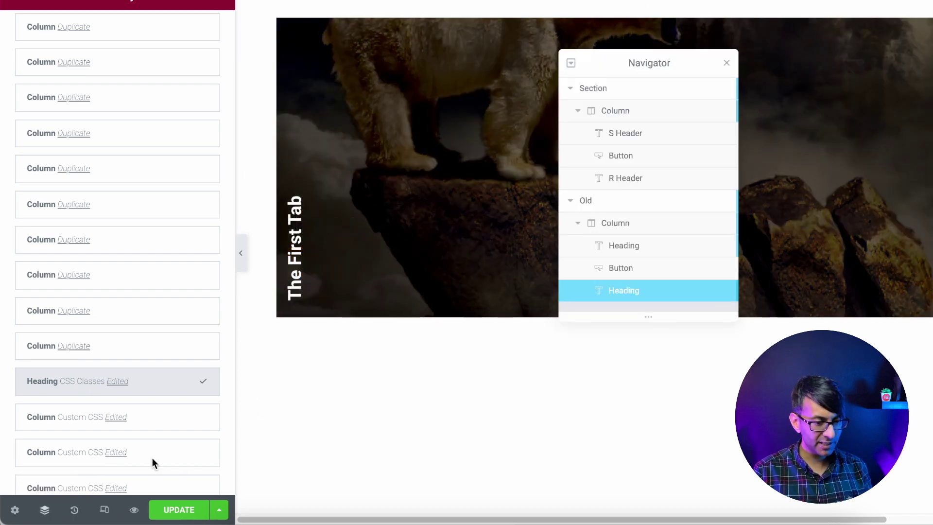
pyautogui.click(682, 139)
pyautogui.scroll(-5, 125, 184)
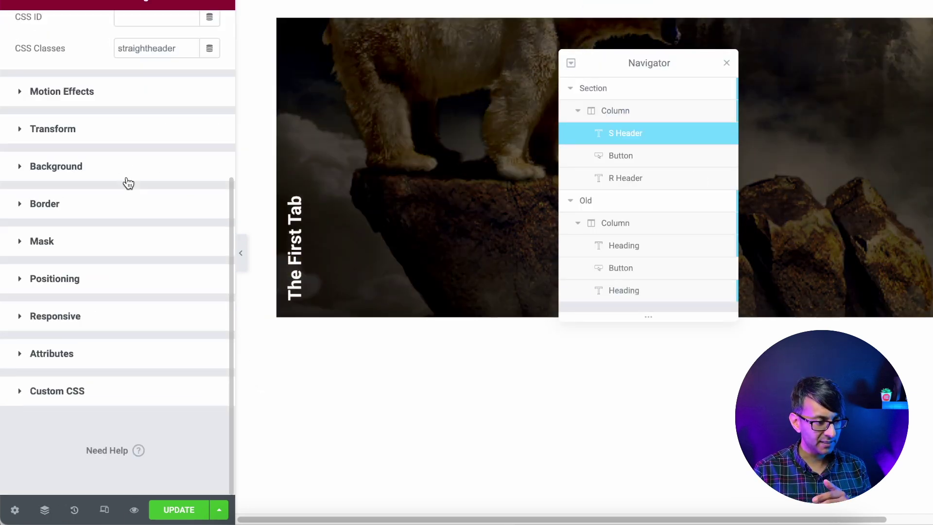
pyautogui.click(130, 395)
pyautogui.scroll(-3, 132, 391)
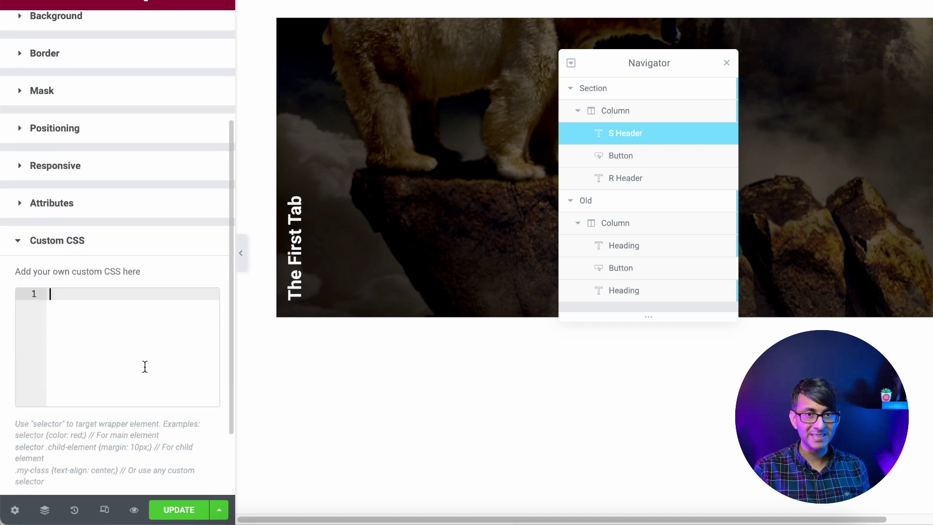
pyautogui.write('selector {white-space: nowrap;}')
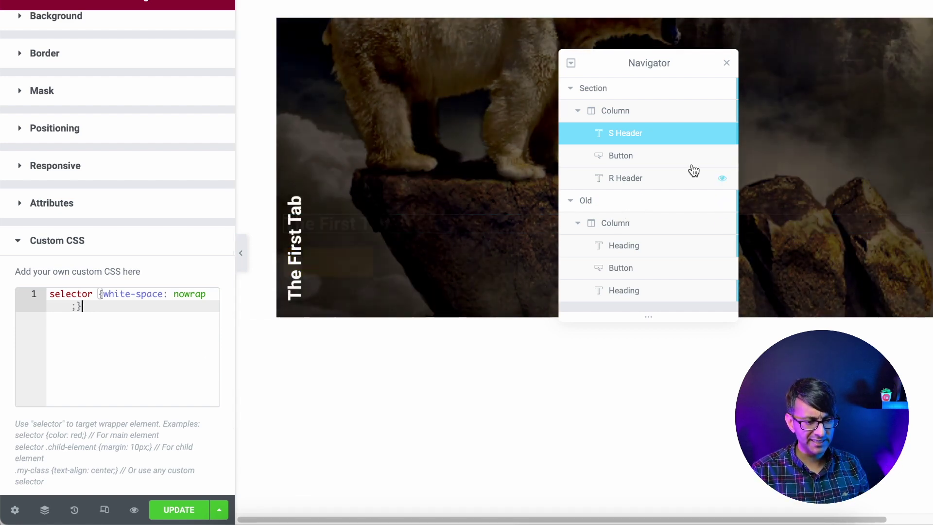
# - Add the custom CSS "selector {white-space: nowrap;}" to the R Header heading in the first section
pyautogui.click(661, 184)
pyautogui.scroll(-5, 125, 431)
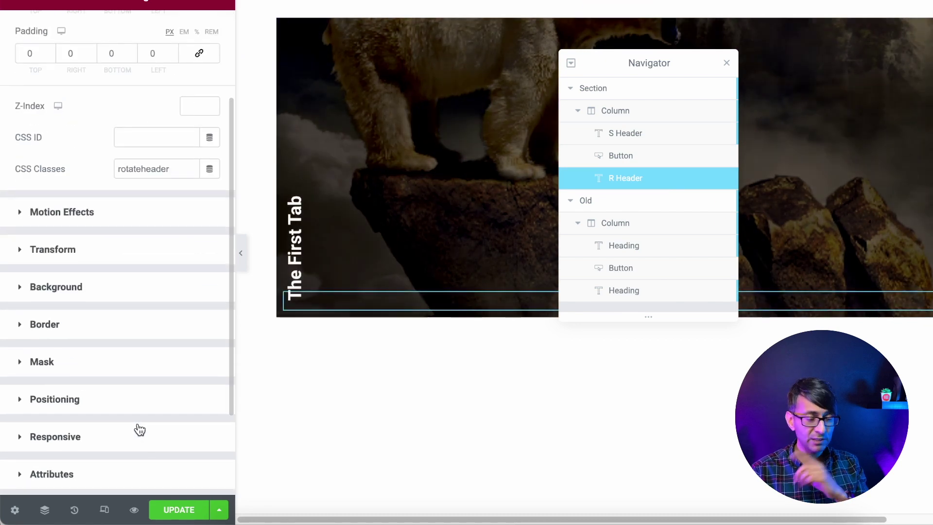
pyautogui.click(115, 435)
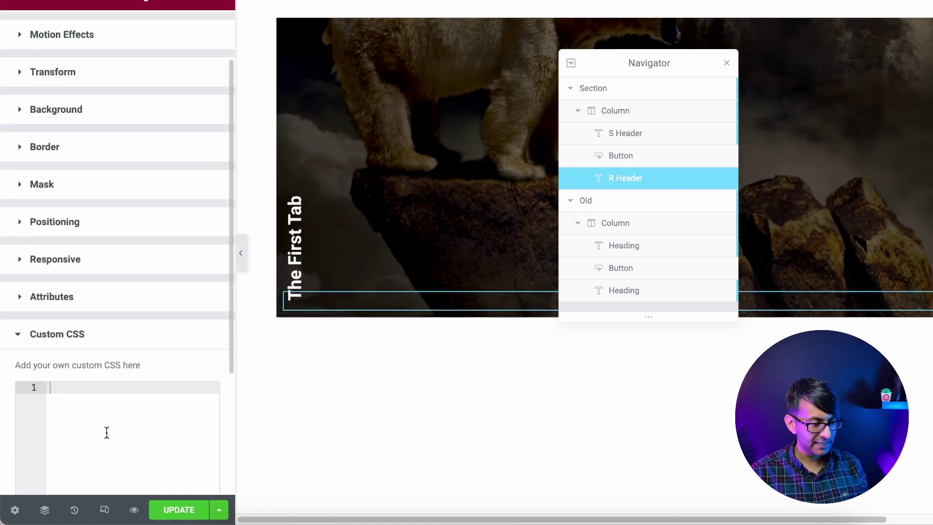
pyautogui.write('selector {white-space: nowrap;}')
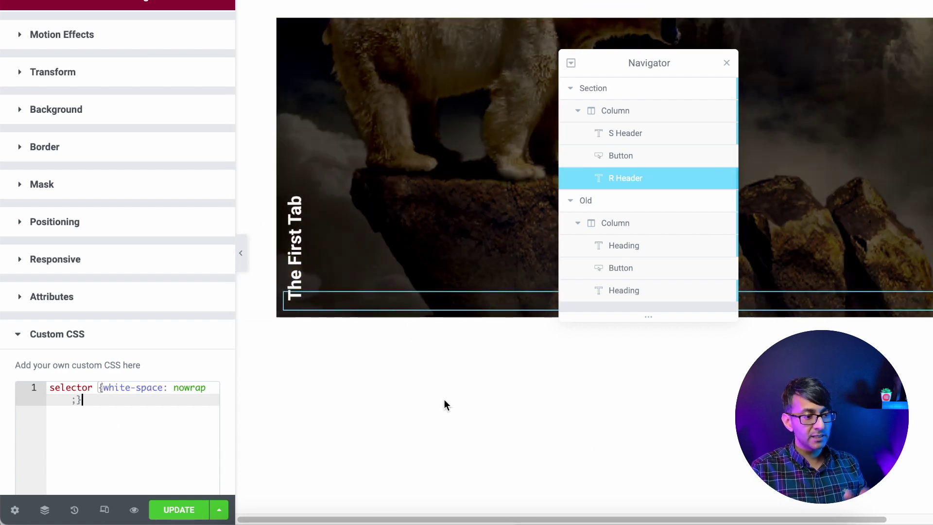
# - Check the accordion columns' hover effect in the desktop view and in the mobile view, and return to desktop
pyautogui.moveTo(382, 263)
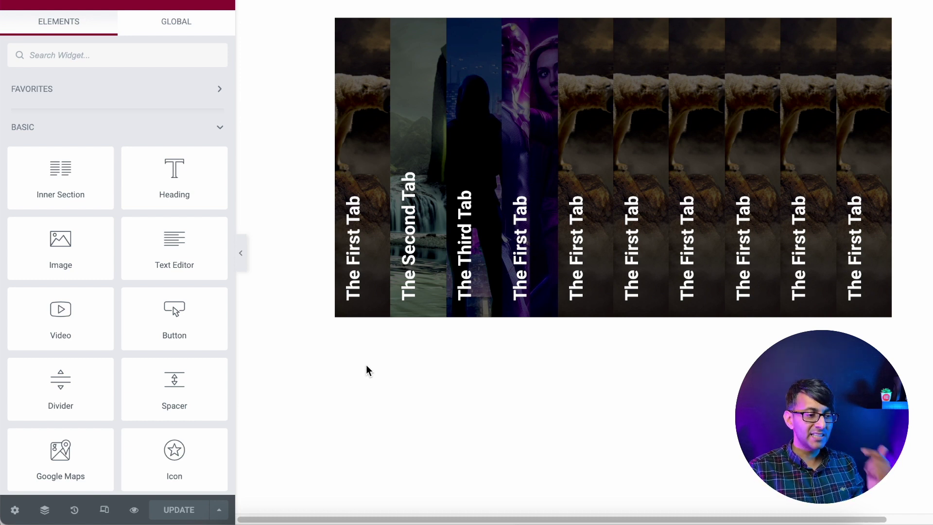
pyautogui.moveTo(354, 310)
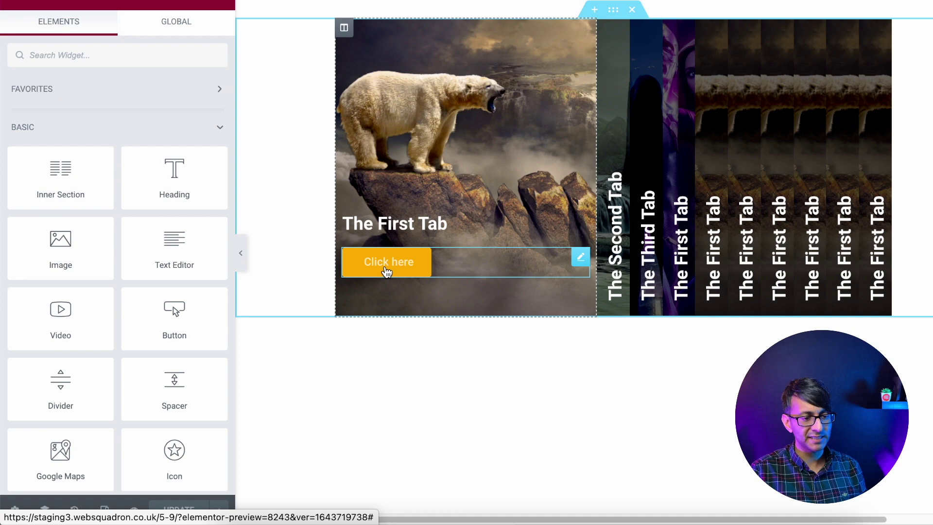
pyautogui.moveTo(392, 276)
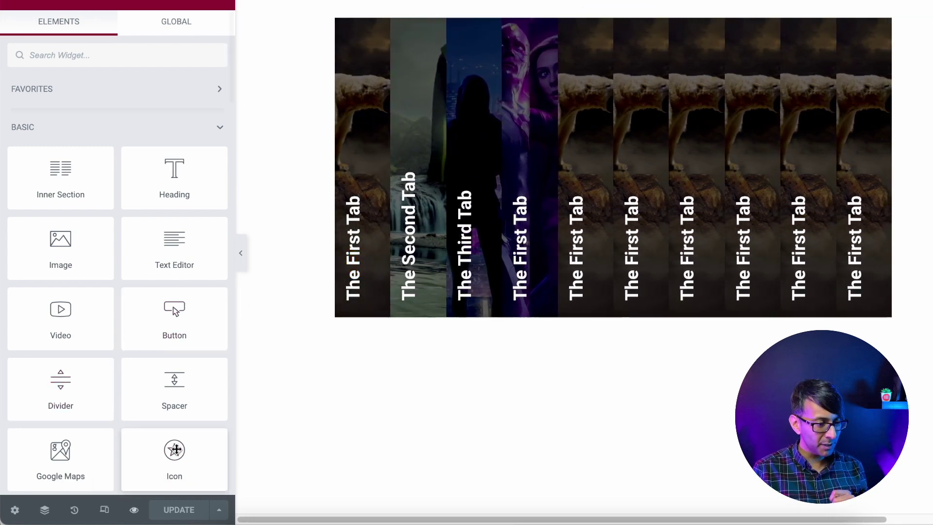
pyautogui.click(104, 510)
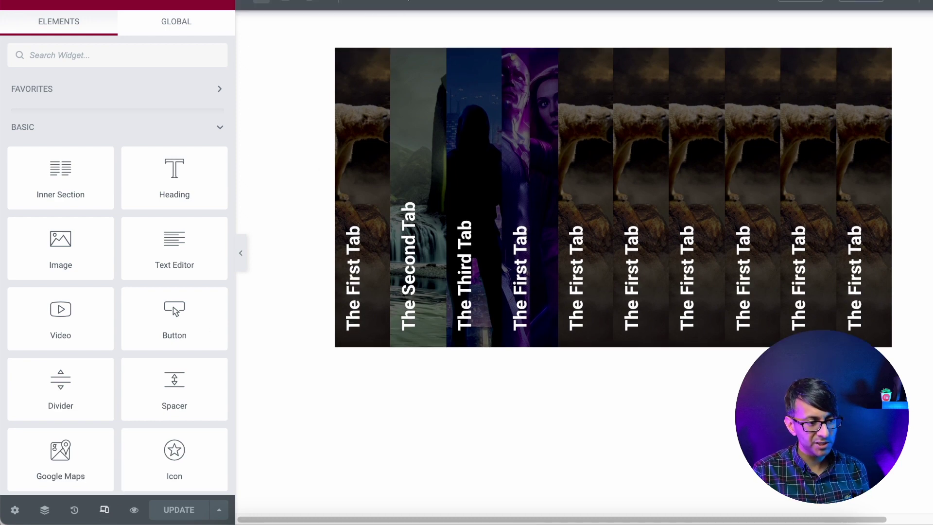
pyautogui.click(317, 5)
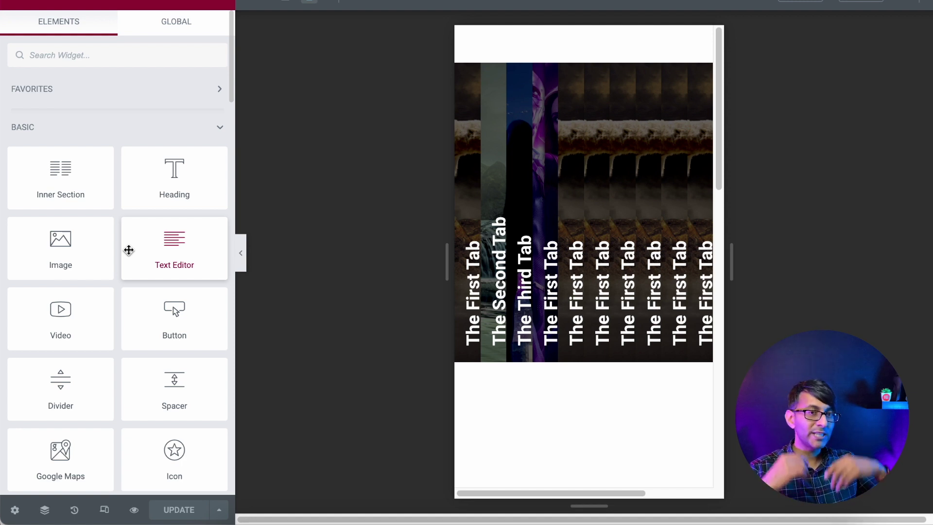
pyautogui.moveTo(461, 222)
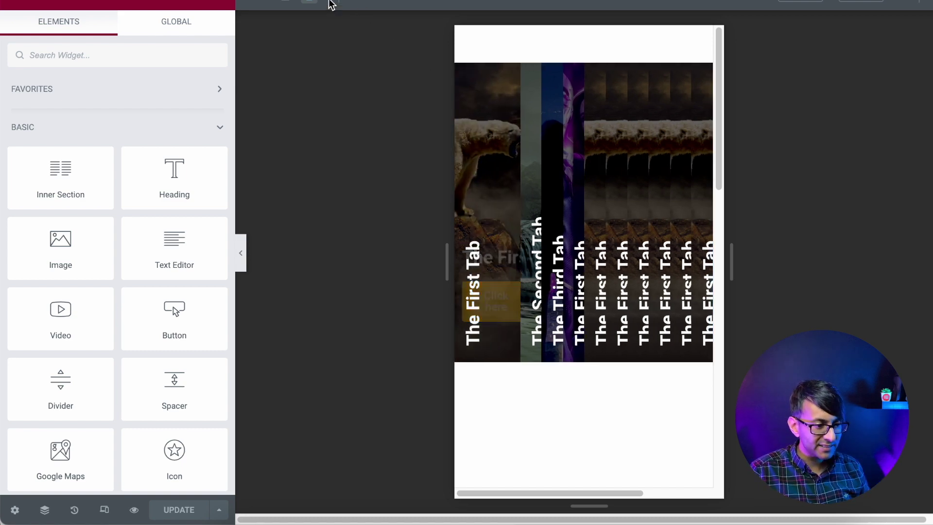
pyautogui.click(261, 3)
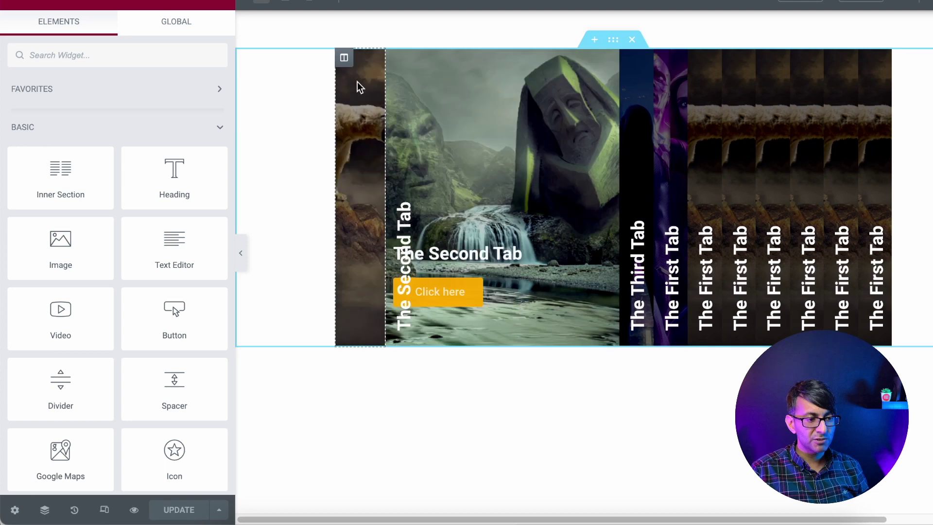
# - Set the first column's desktop width to 10%
pyautogui.click(342, 59)
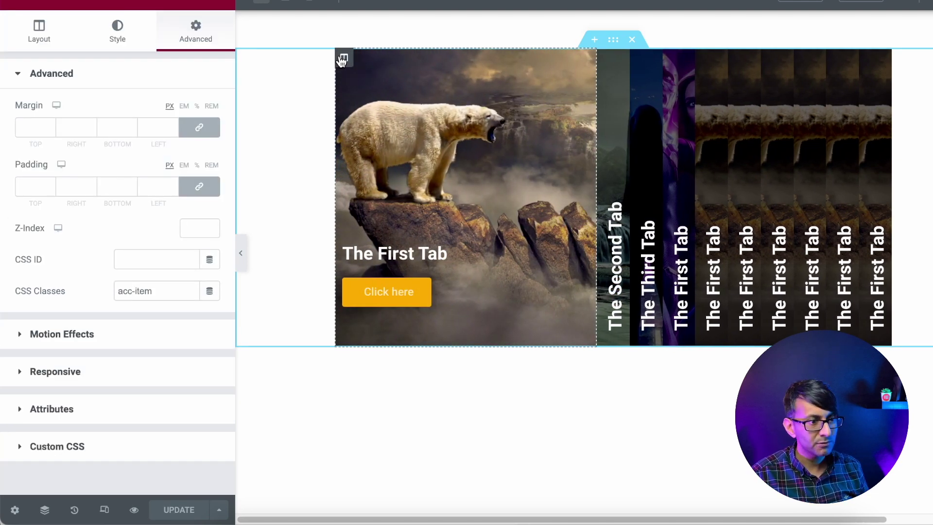
pyautogui.click(39, 32)
pyautogui.click(201, 108)
pyautogui.write('100')
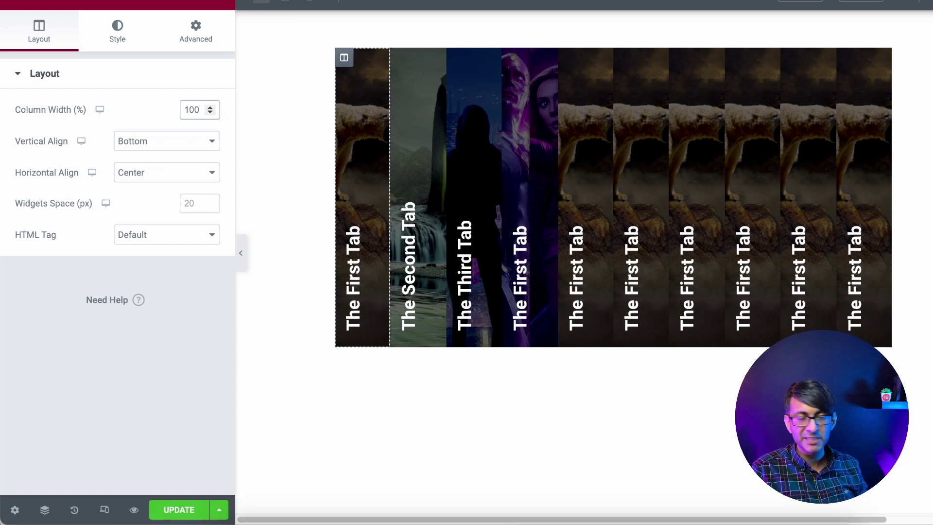
pyautogui.press('BackSpace')
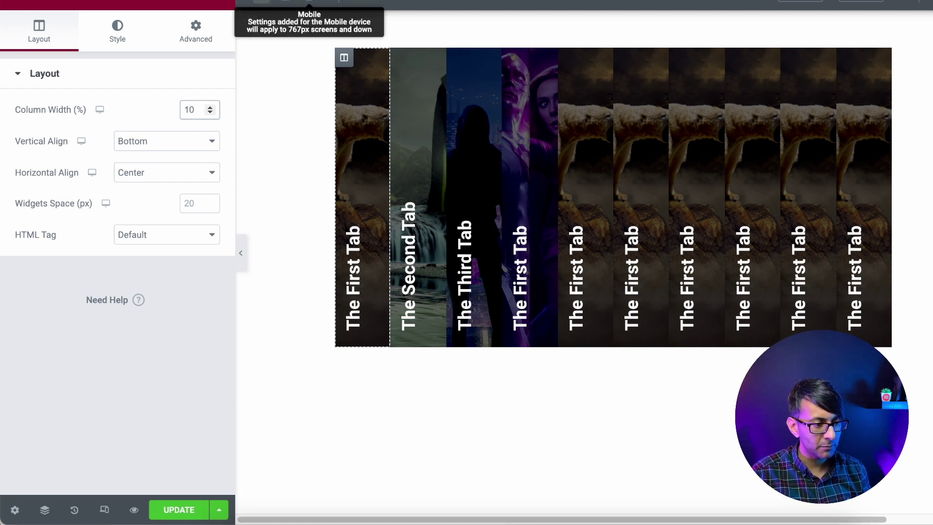
# - Set the first column's mobile width to 100% and return to the desktop view
pyautogui.click(309, 3)
pyautogui.click(185, 110)
pyautogui.write('1000')
pyautogui.press('BackSpace')
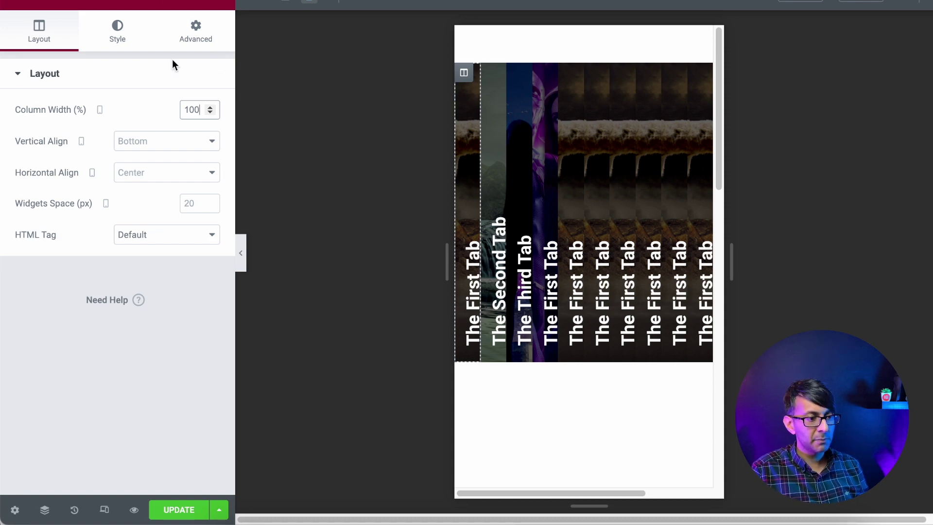
pyautogui.click(262, 5)
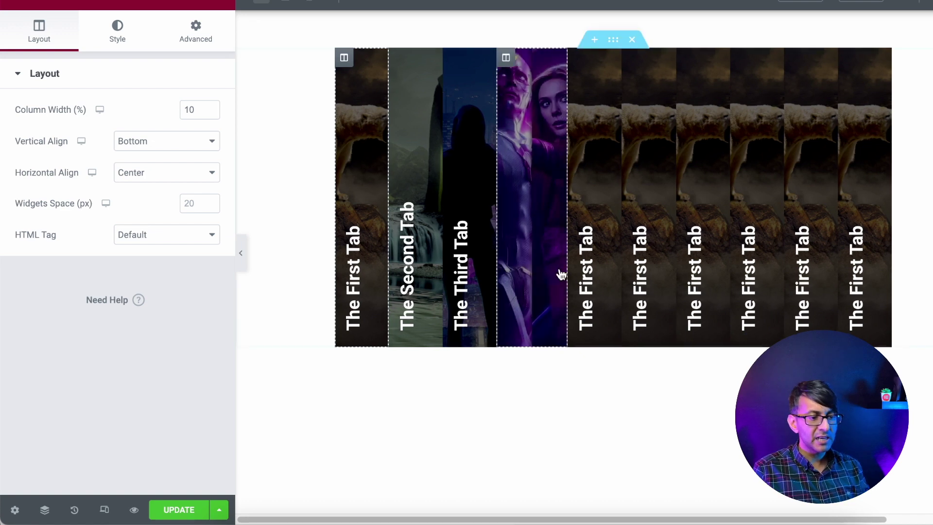
# - Set the non-hovered background overlay opacity to 0.3 in the custom CSS of The Third Tab column
pyautogui.moveTo(417, 85)
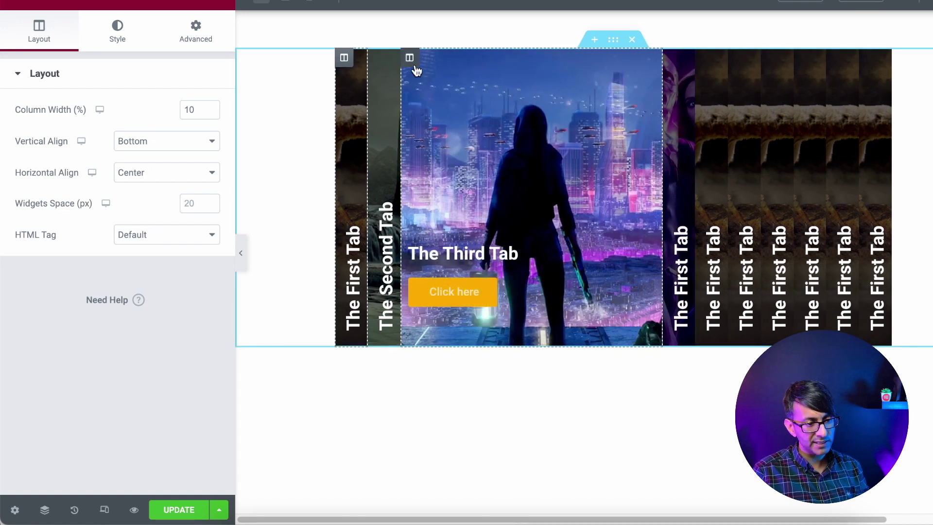
pyautogui.click(411, 58)
pyautogui.click(117, 29)
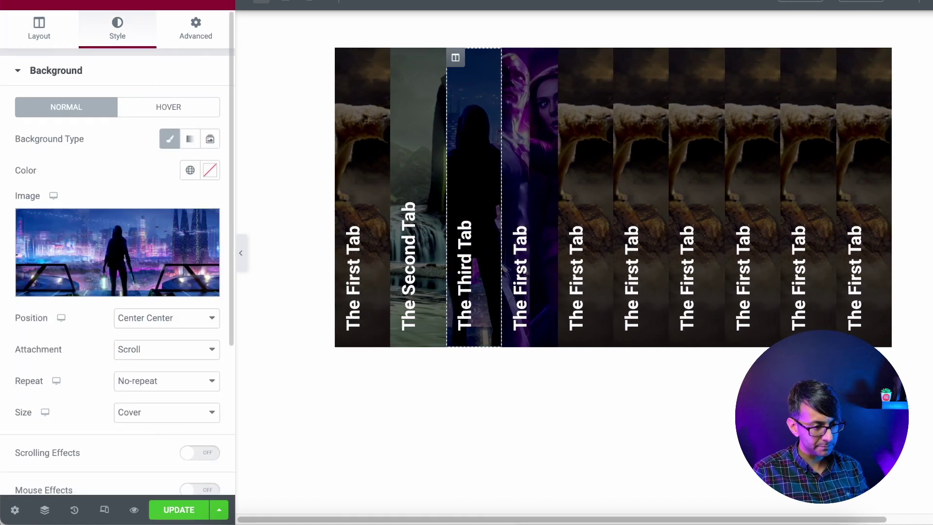
pyautogui.click(197, 39)
pyautogui.click(120, 396)
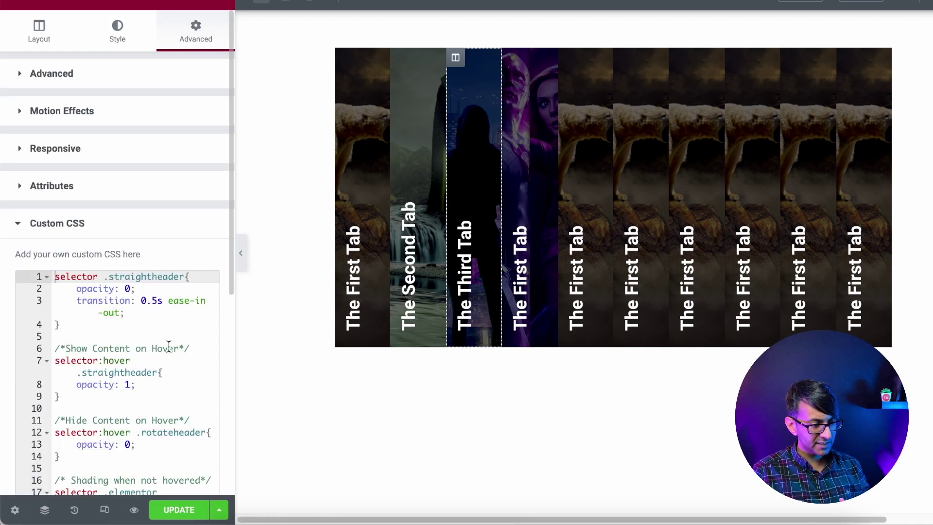
pyautogui.scroll(-1, 145, 418)
pyautogui.scroll(-1, 145, 418)
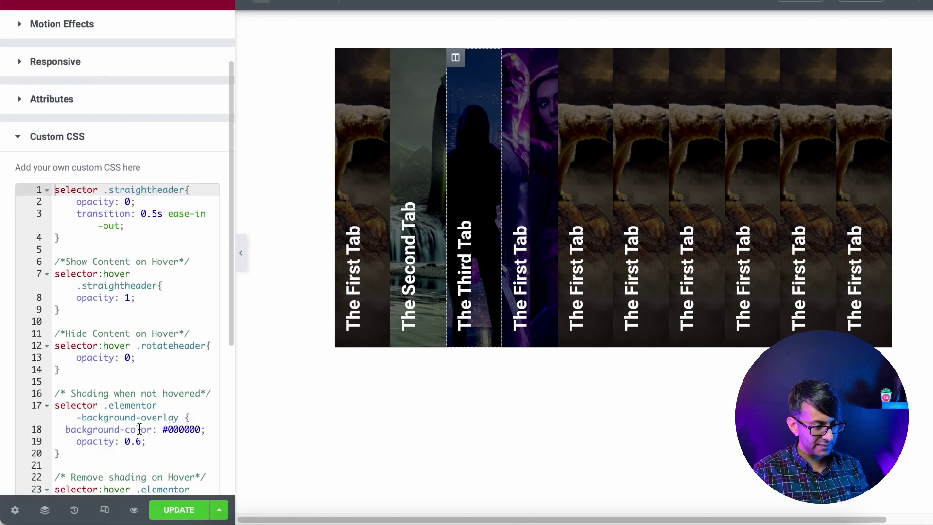
pyautogui.click(141, 441)
pyautogui.press('BackSpace')
pyautogui.write('3')
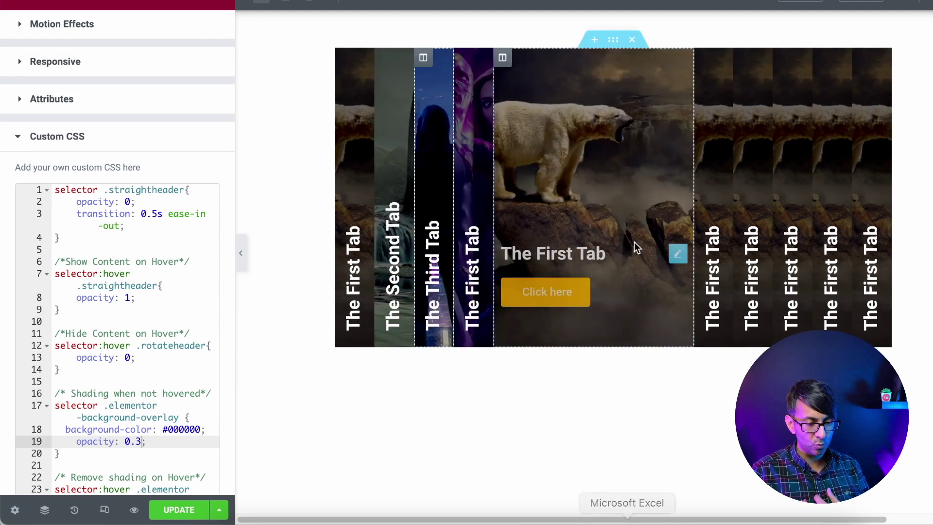
# - Delete two of the surplus duplicate The First Tab columns from the accordion, starting with the sixth column
pyautogui.click(44, 510)
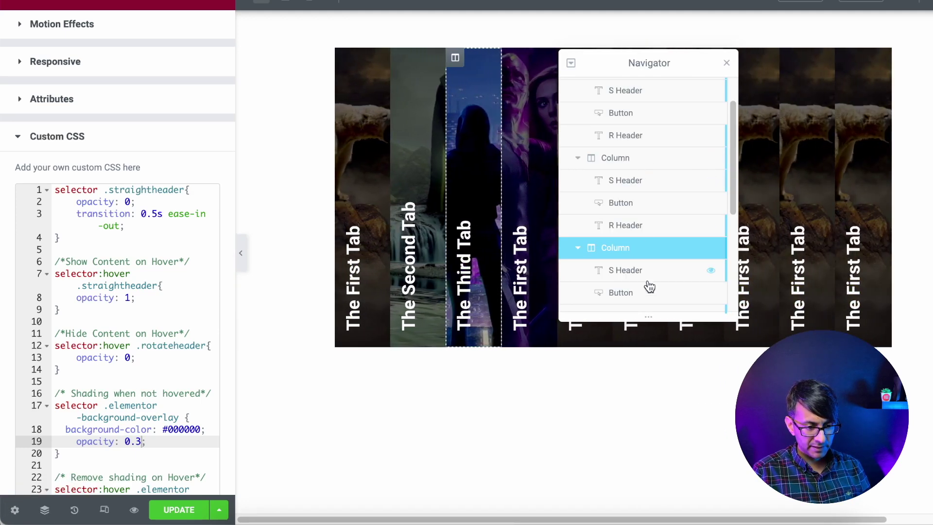
pyautogui.click(577, 158)
pyautogui.scroll(-2, 593, 290)
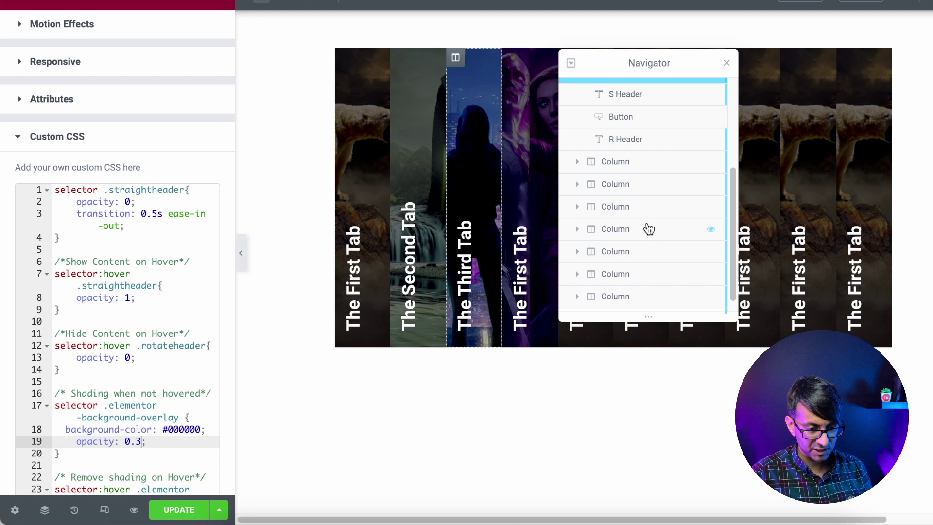
pyautogui.click(649, 214)
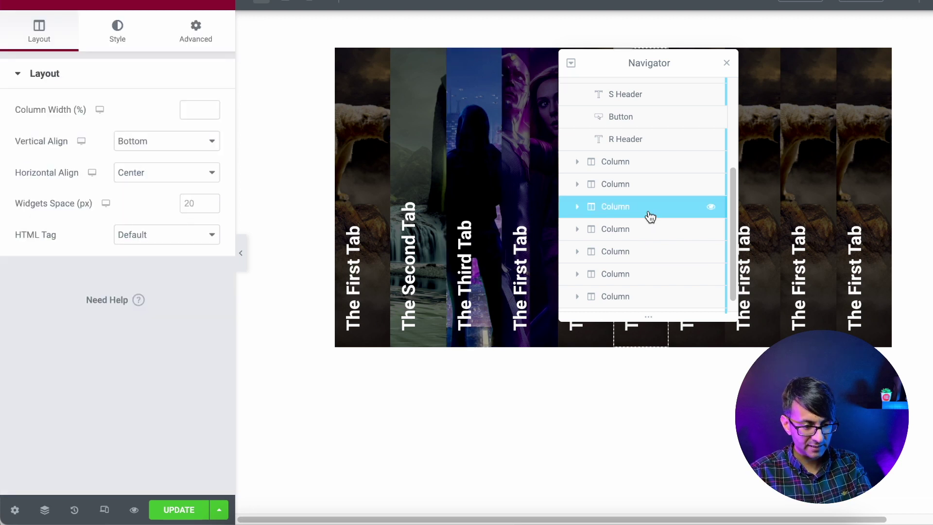
pyautogui.rightClick(652, 216)
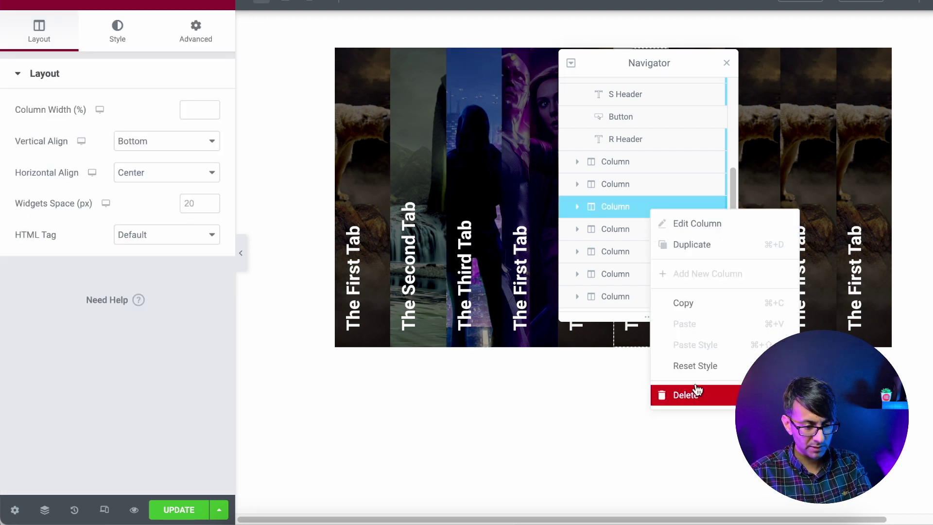
pyautogui.click(696, 391)
pyautogui.rightClick(662, 219)
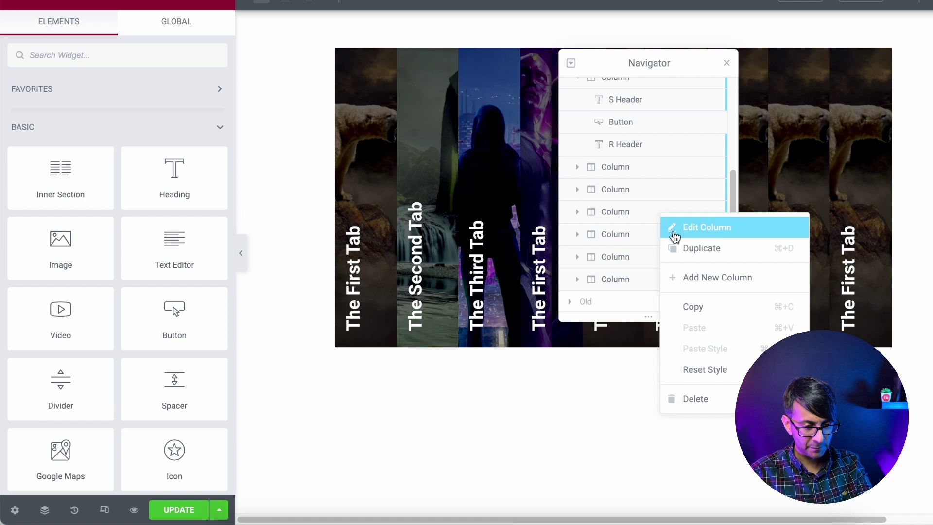
pyautogui.click(706, 399)
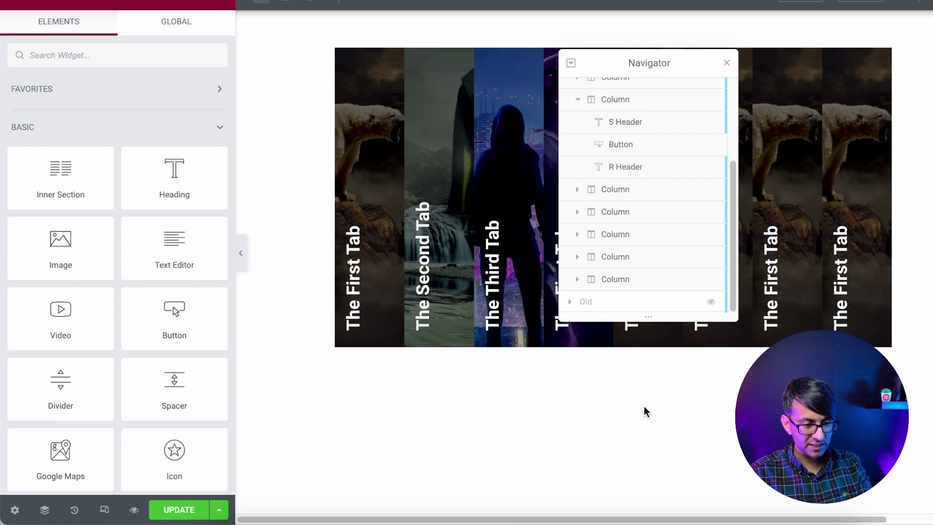
pyautogui.click(727, 63)
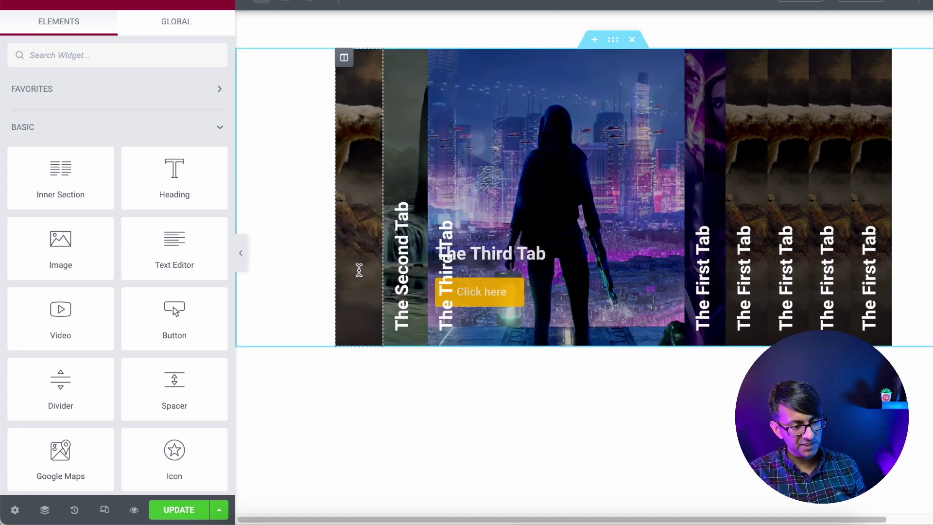
# - Set the left margin of the first column's rotated heading (R Header) to 32 px
pyautogui.moveTo(381, 290)
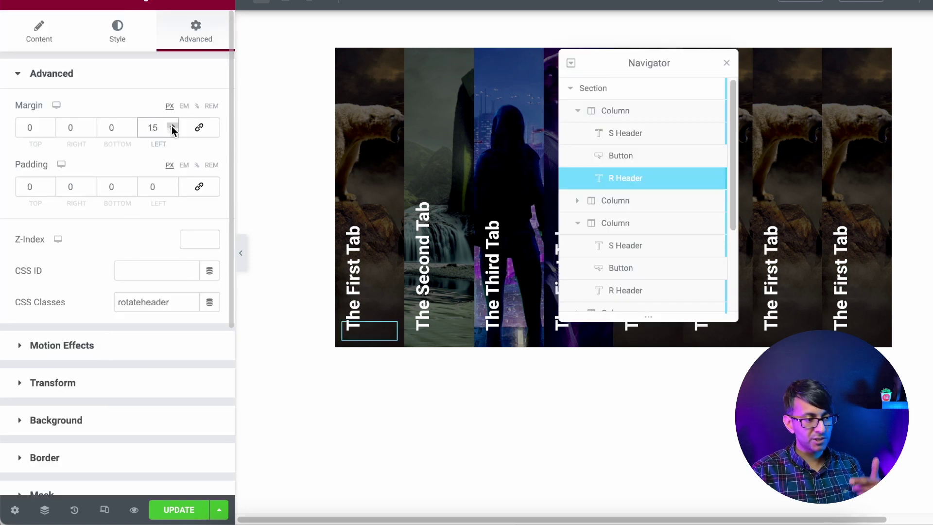
pyautogui.click(172, 125)
pyautogui.click(172, 125)
pyautogui.click(172, 125)
pyautogui.click(172, 125)
pyautogui.click(172, 125)
pyautogui.click(172, 125)
pyautogui.click(172, 125)
pyautogui.click(172, 125)
pyautogui.click(172, 125)
pyautogui.click(172, 125)
pyautogui.click(172, 125)
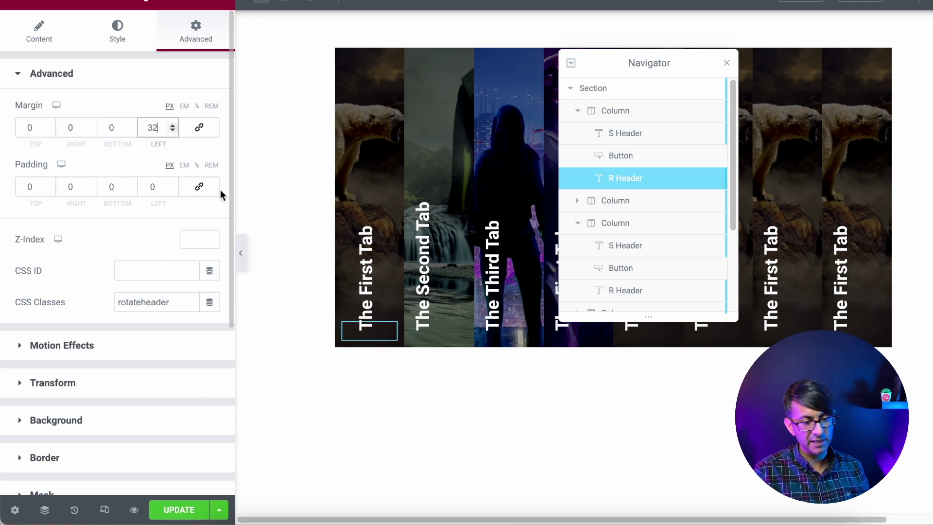
pyautogui.click(727, 62)
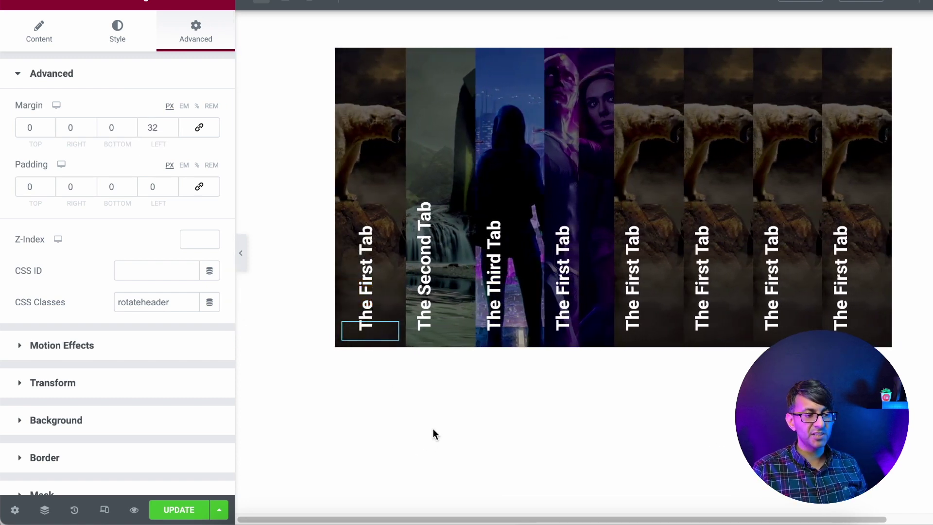